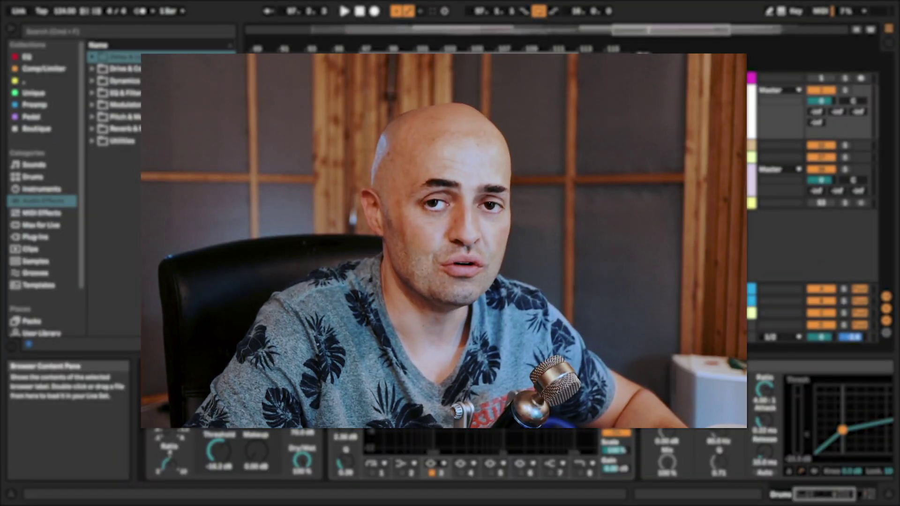
left_click(93, 57)
left_click(93, 57)
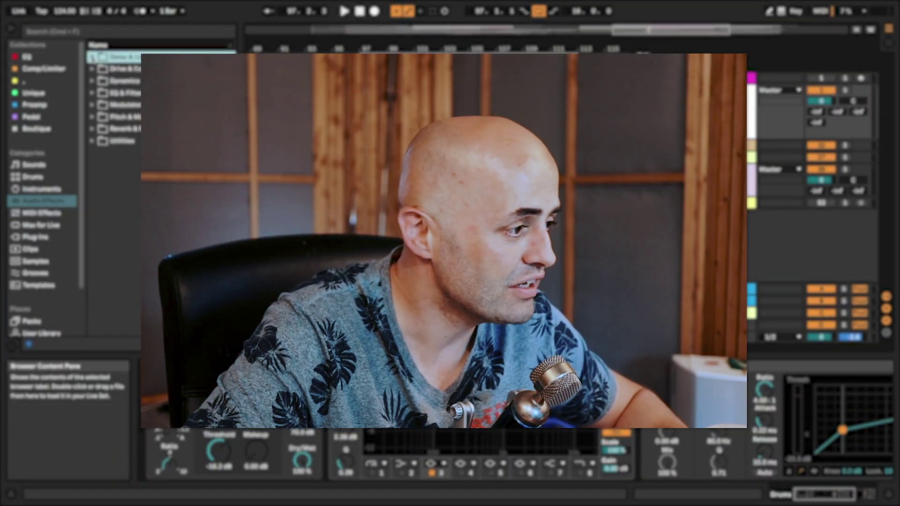
left_click(92, 69)
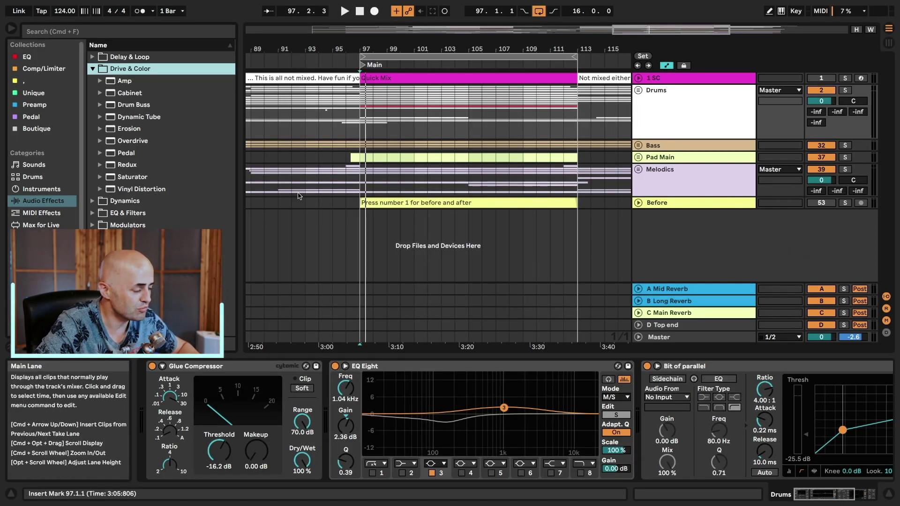
left_click(93, 69)
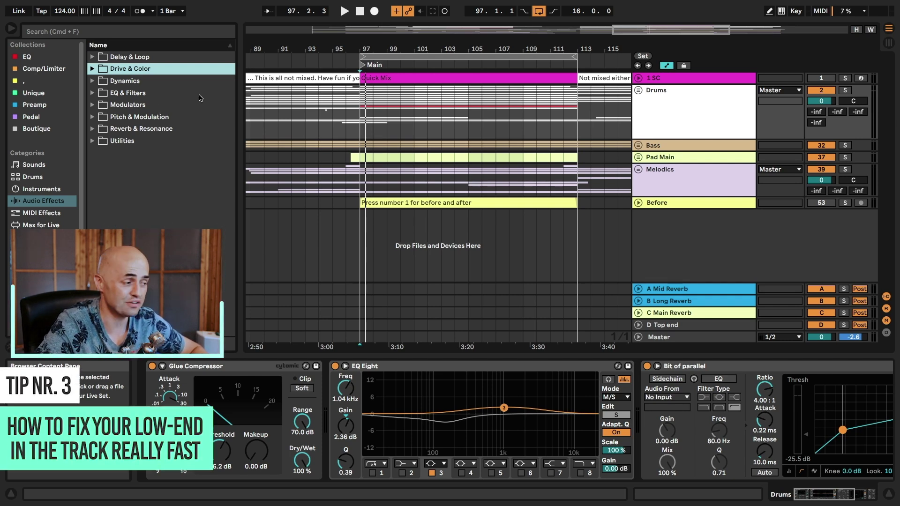
Expand the Dynamics audio effects and select the Glue Compressor
left_click(177, 82)
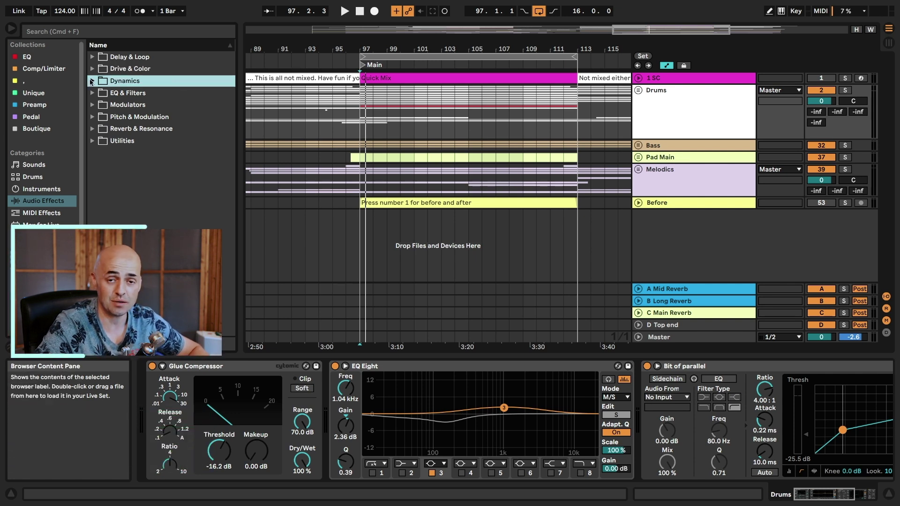
left_click(92, 81)
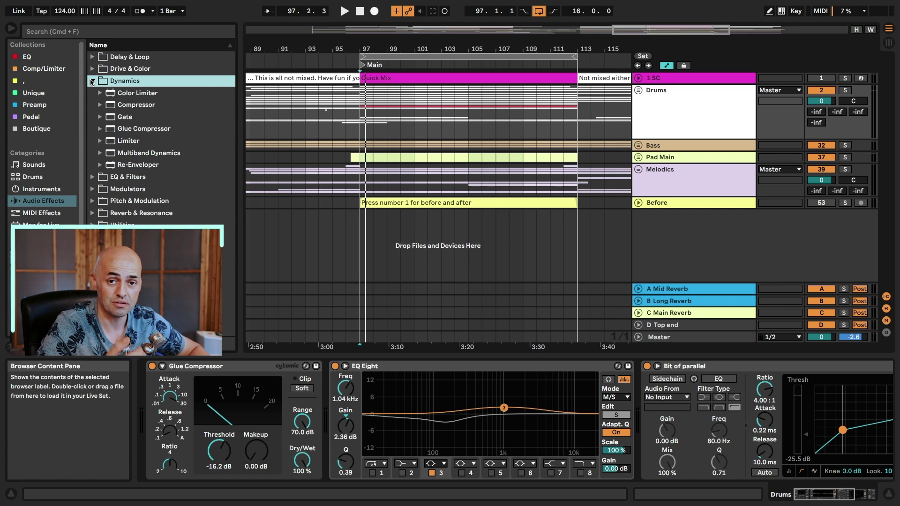
left_click(127, 108)
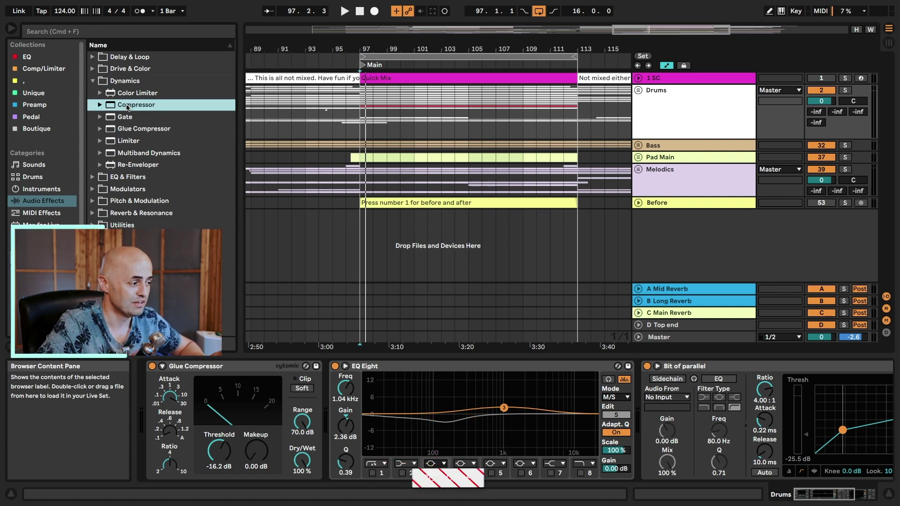
left_click(136, 129)
left_click(145, 106)
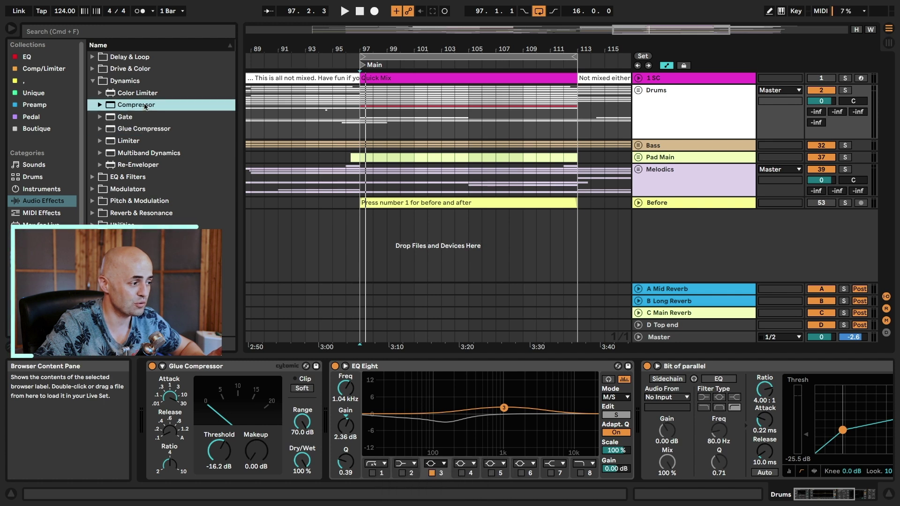
left_click(140, 129)
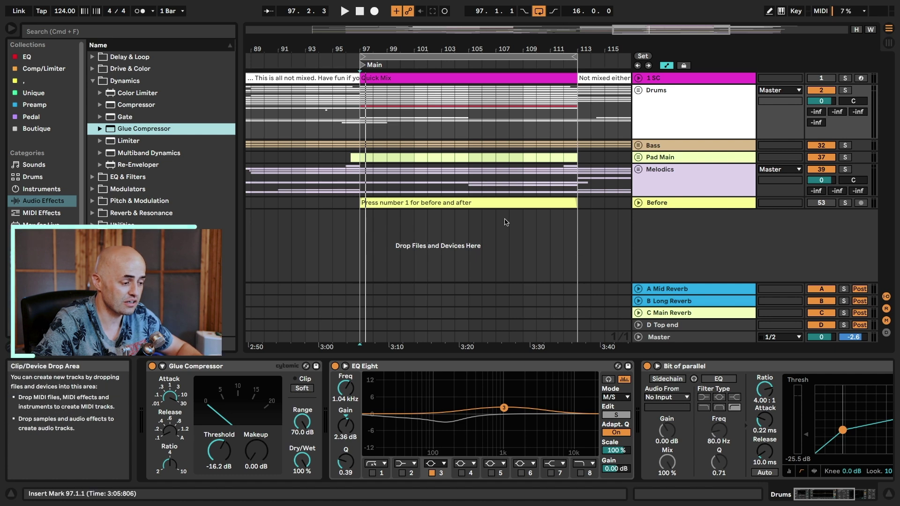
Play the Main section from bar 97 and compare the current mix with the Before track
left_click(361, 120)
key("space")
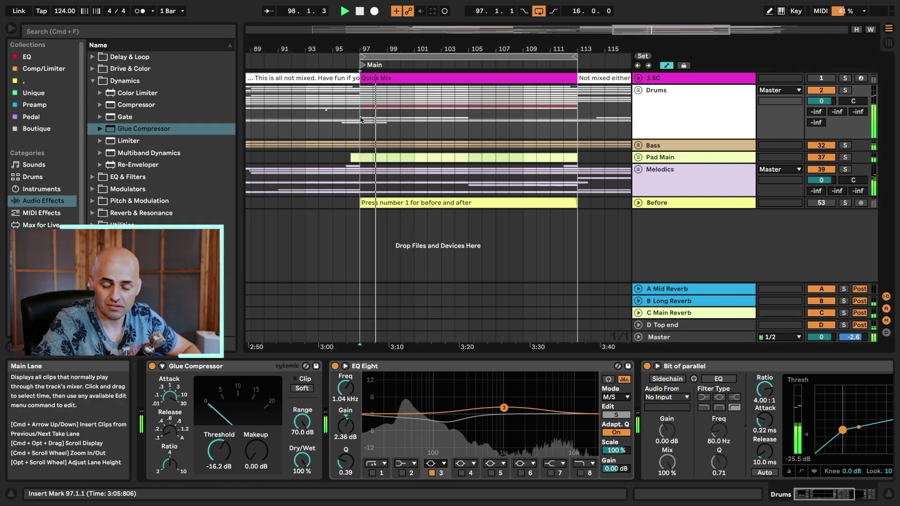
key("space")
key("1")
key("space")
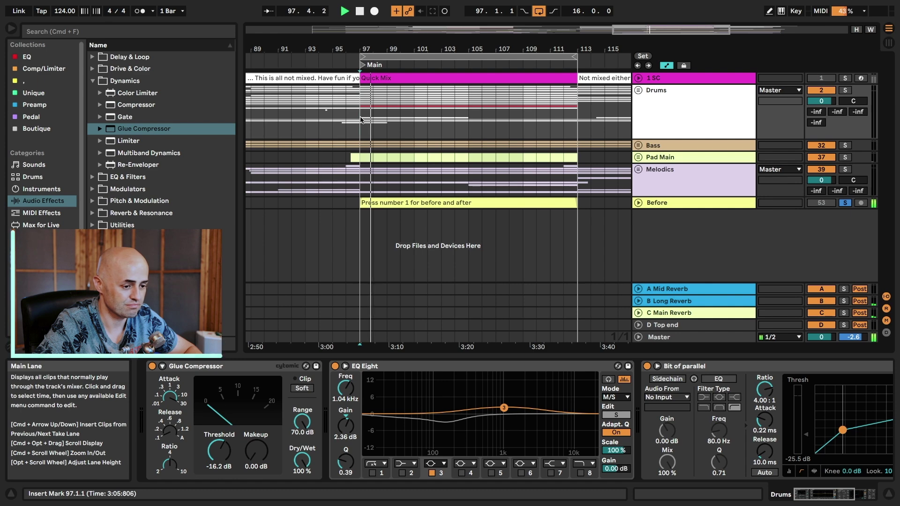
key("1")
key("space")
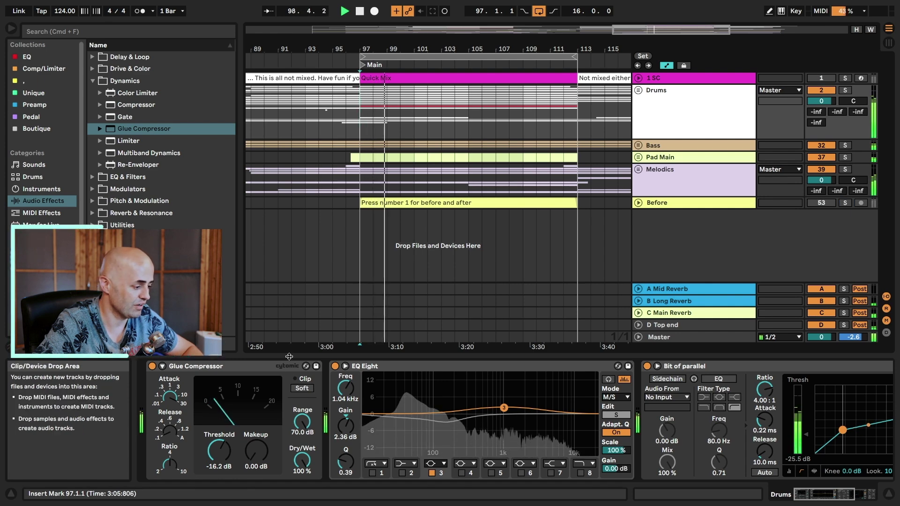
Show and hide the sidechain controls of the Glue Compressor on the Drums group
left_click(224, 368)
left_click(162, 366)
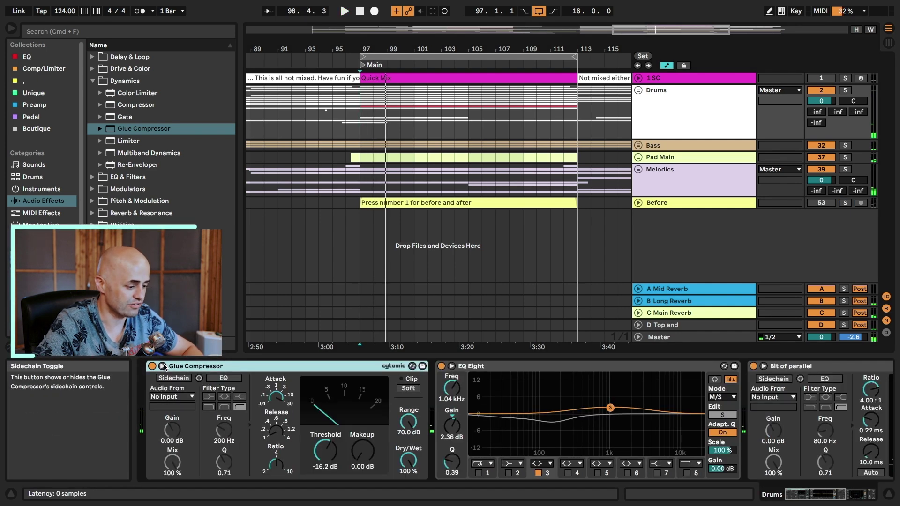
left_click(162, 366)
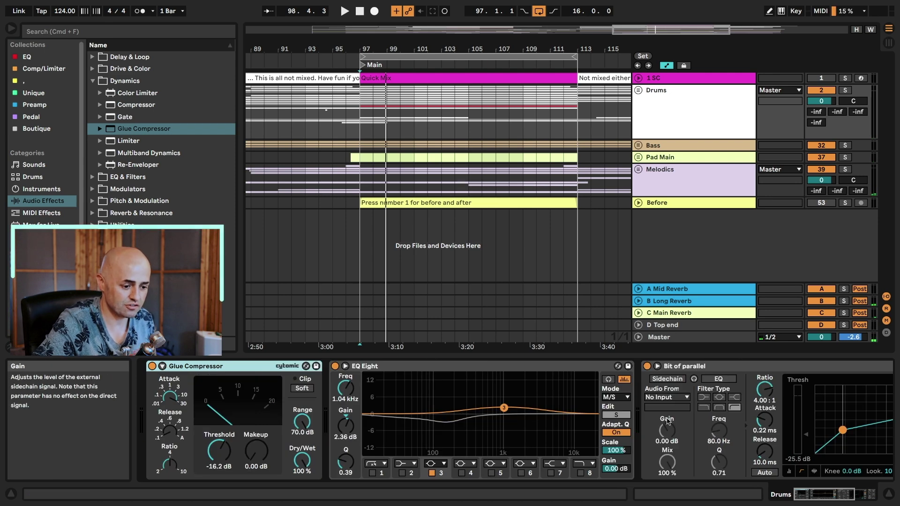
Insert a Glue Compressor at the start of the Master chain and enable its sidechain EQ with a band-pass filter
left_click(653, 336)
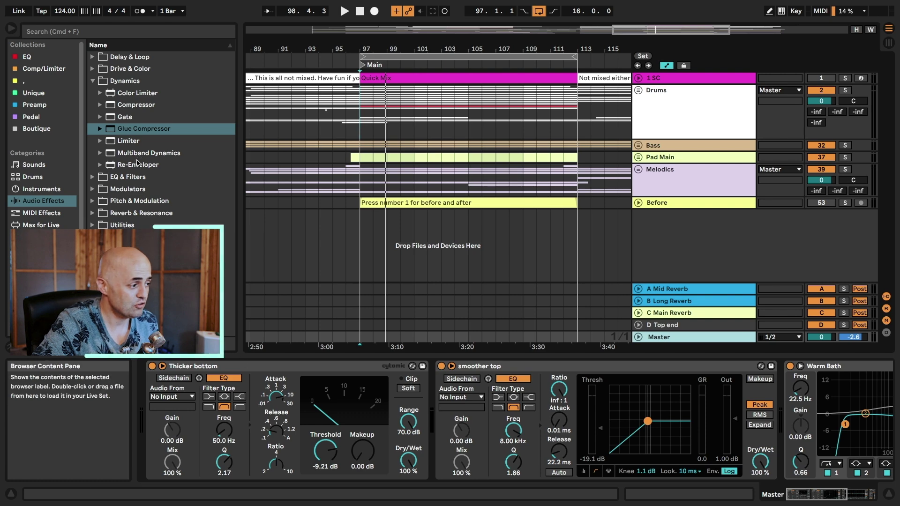
left_click_drag(112, 131, 143, 398)
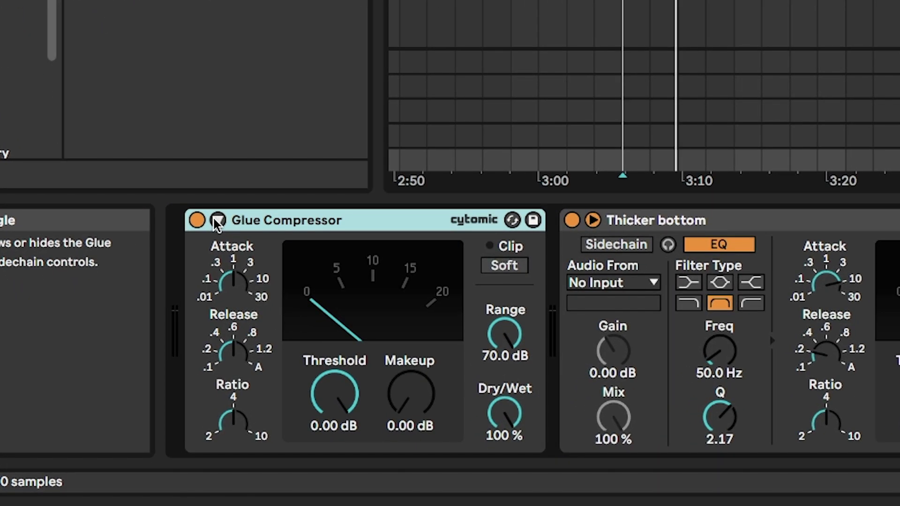
left_click(218, 220)
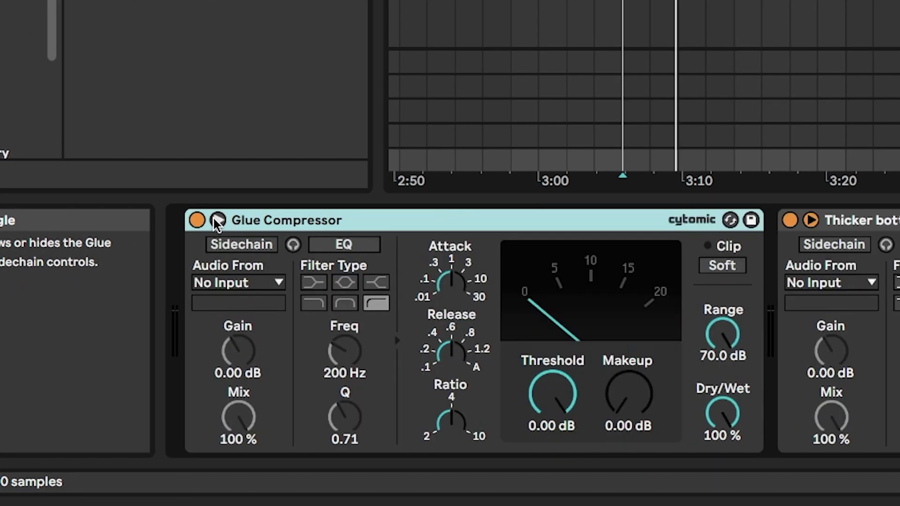
left_click(343, 245)
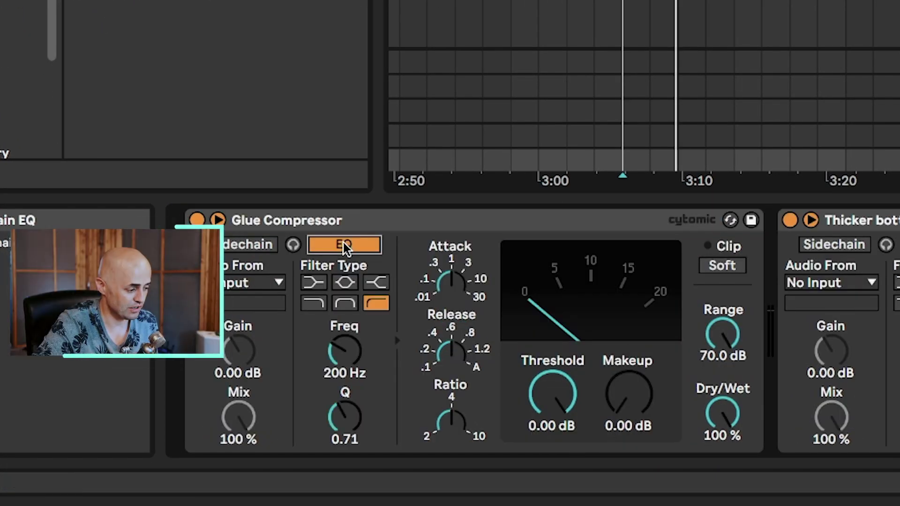
left_click(346, 305)
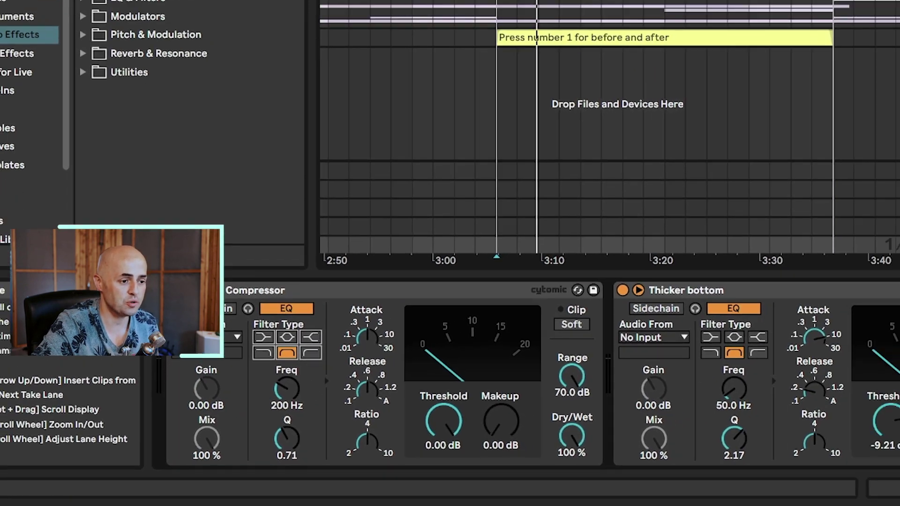
Unfold the Drums group and play the Kick track soloed
left_click(709, 74)
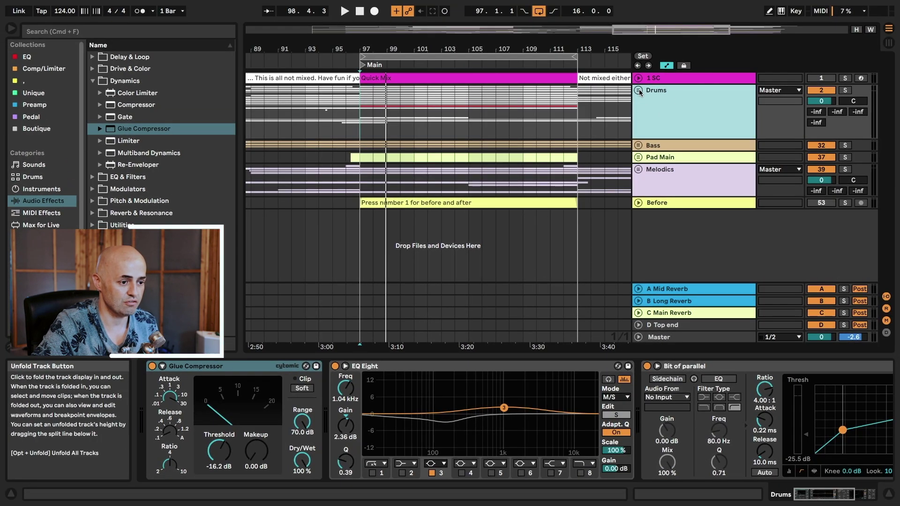
left_click(639, 91)
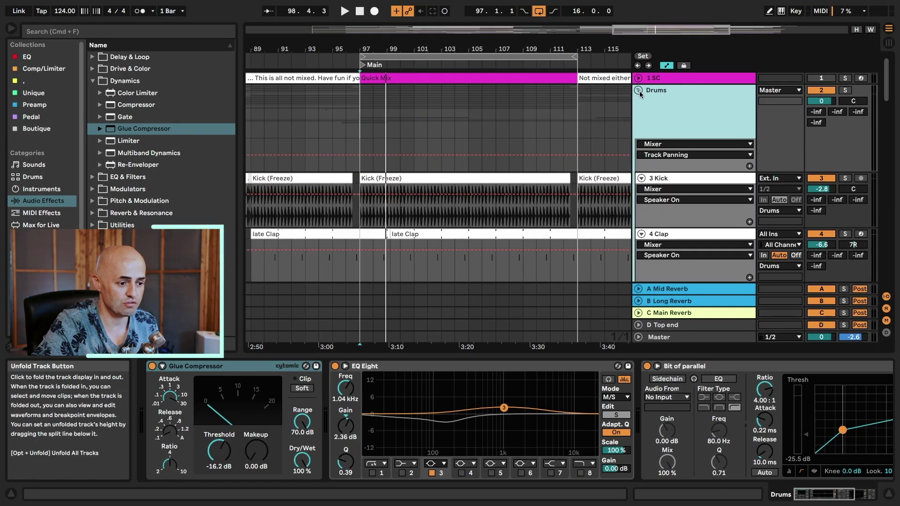
left_click(673, 181)
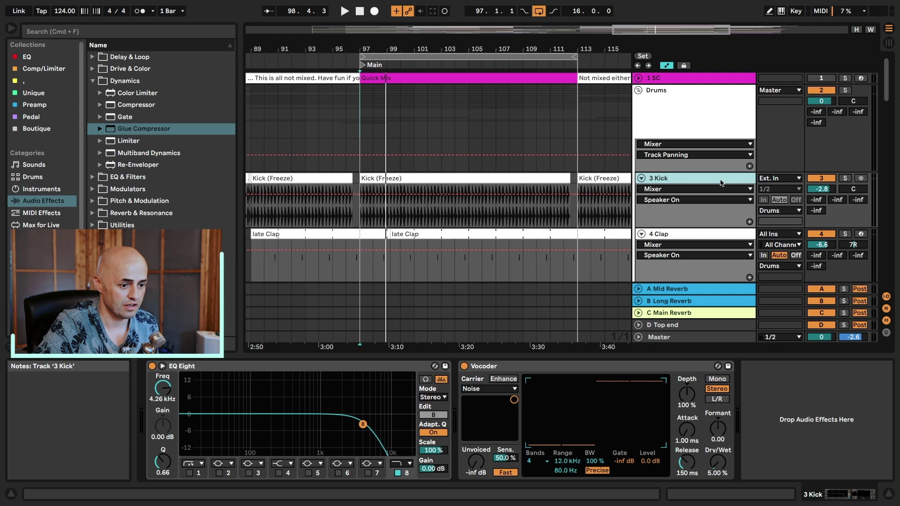
left_click(845, 179)
key("space")
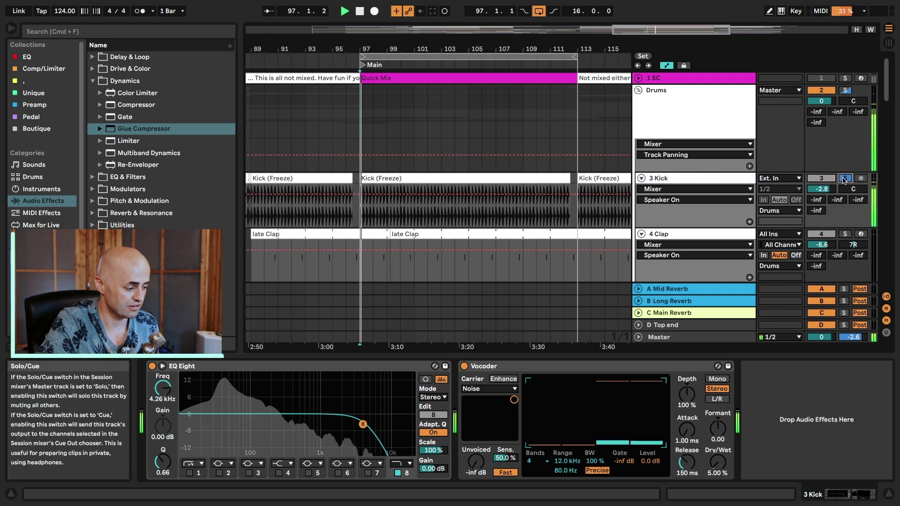
Locate the kick's low-frequency peak by temporarily enabling band 2 of its EQ Eight and moving it to about 39 Hz
left_click(219, 473)
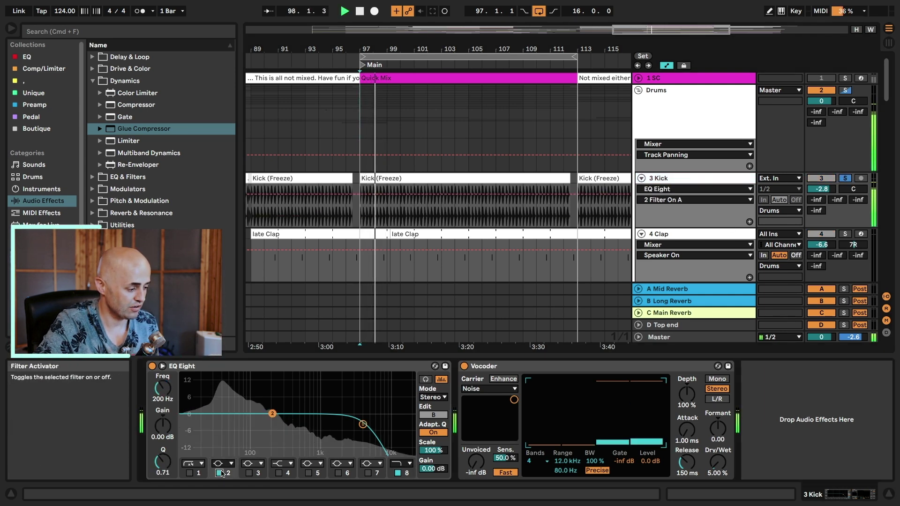
left_click_drag(267, 413, 224, 414)
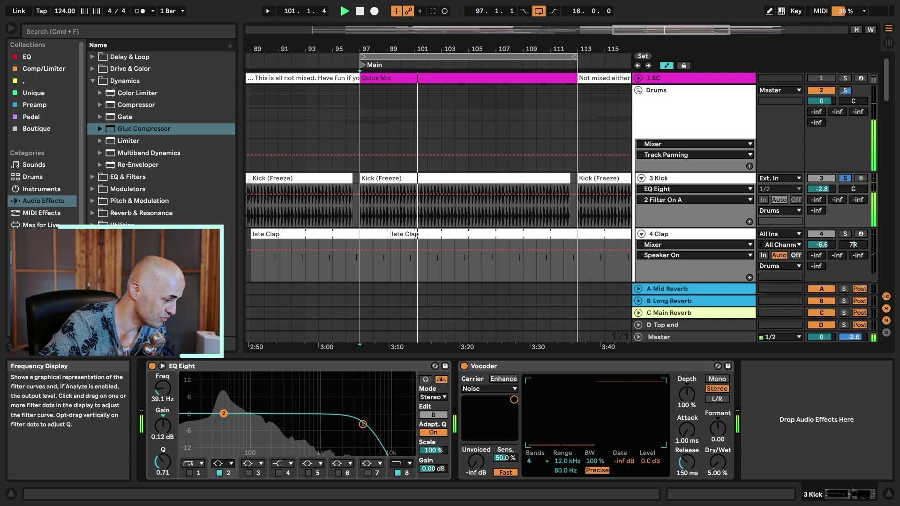
left_click(219, 473)
Remove the Thicker bottom compressor from the Master chain and set the Glue Compressor's sidechain EQ frequency to 39 Hz
left_click(715, 340)
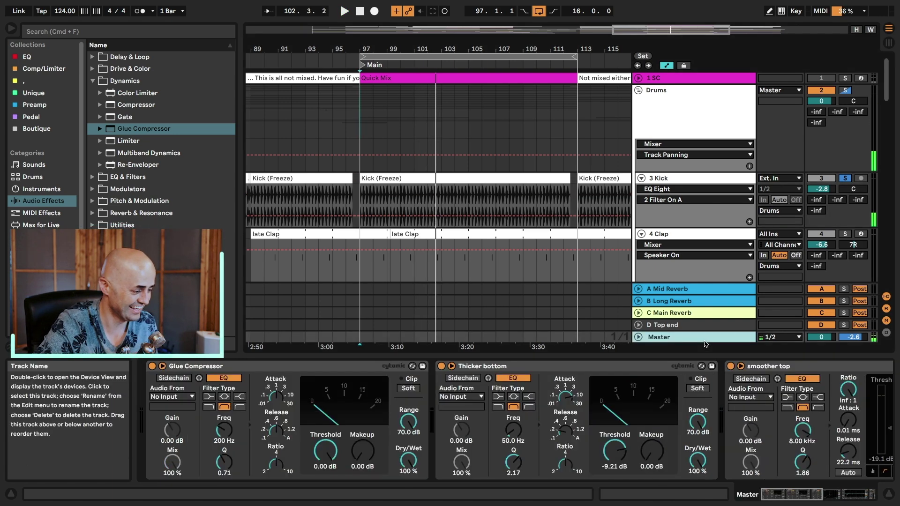
left_click(515, 431)
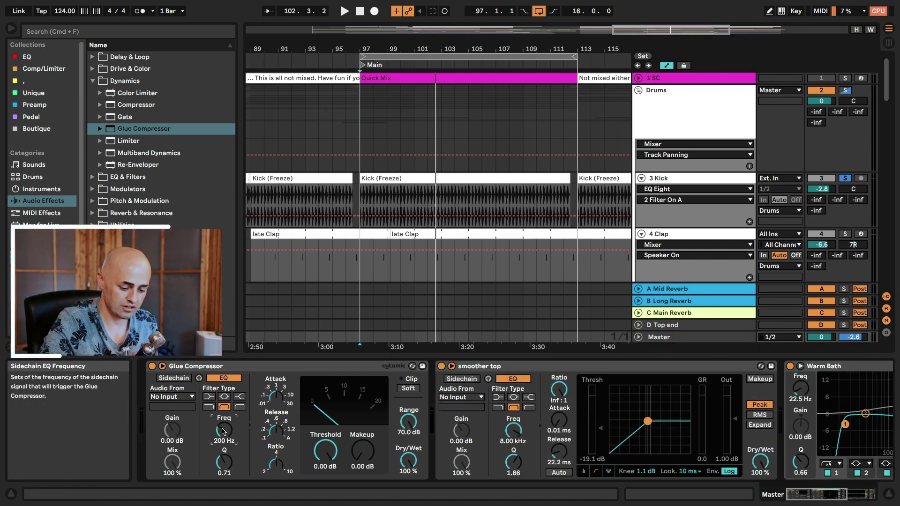
type("39")
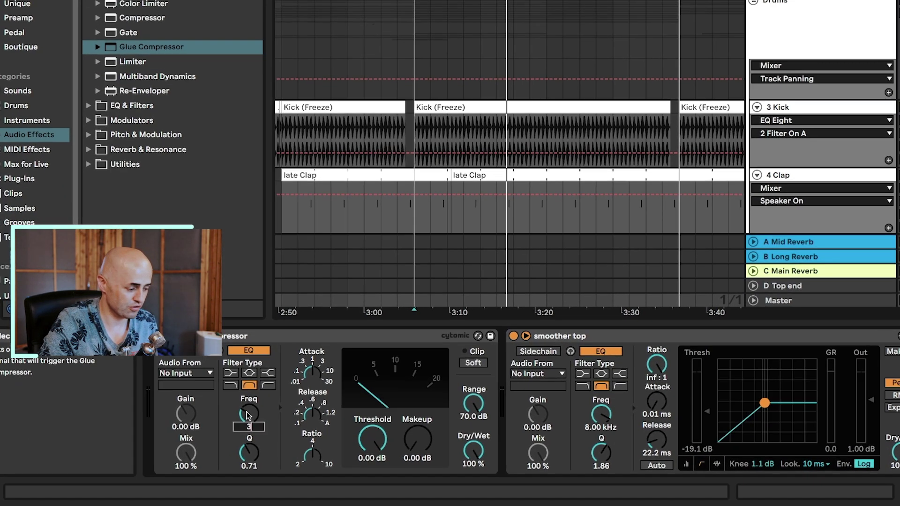
key("Return")
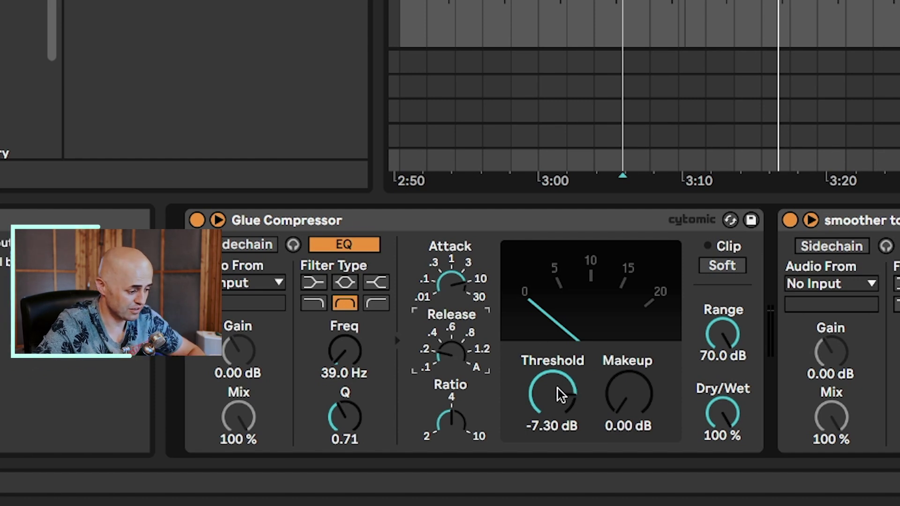
While the track plays, set the Master Glue Compressor's threshold to -20.0 dB and its makeup gain to 1.59 dB
left_click_drag(560, 396, 560, 399)
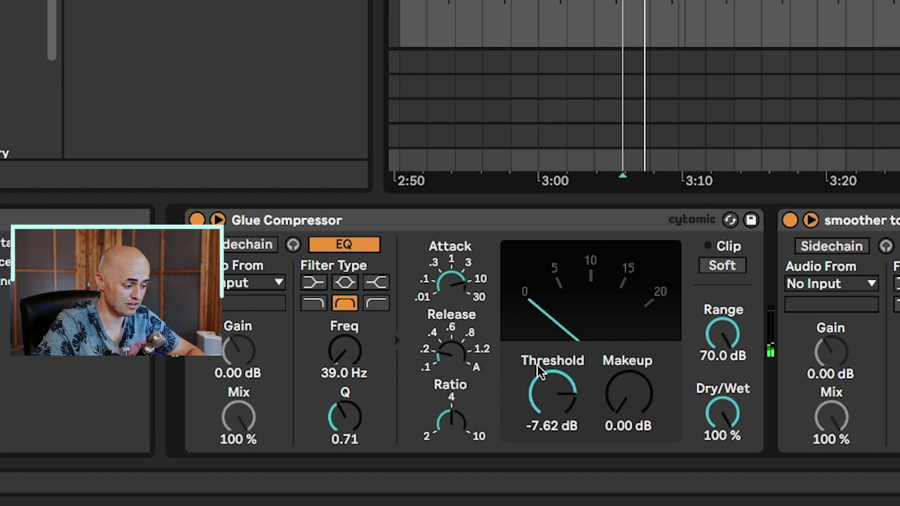
left_click_drag(531, 370, 531, 415)
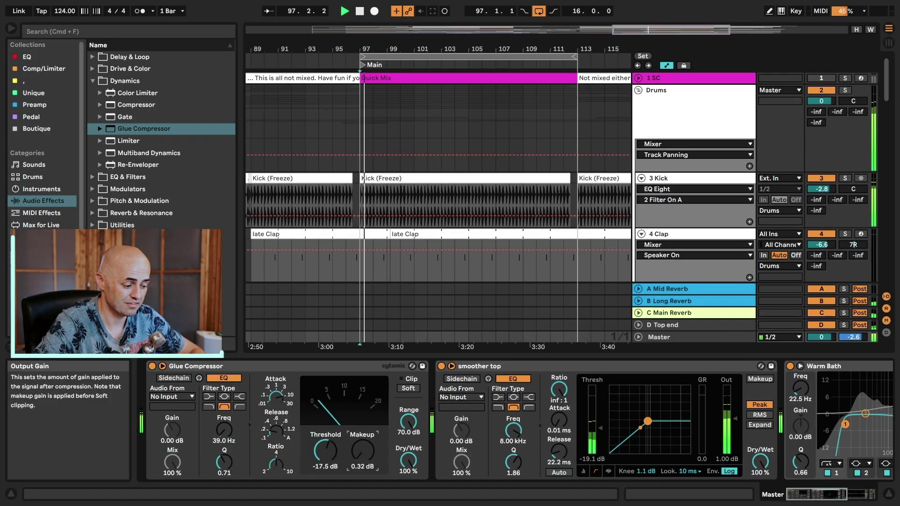
left_click_drag(362, 451, 363, 445)
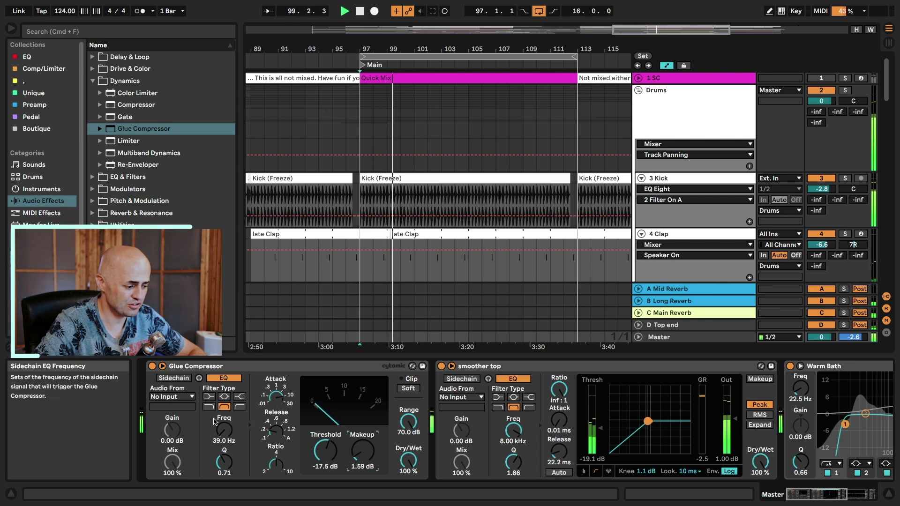
left_click_drag(325, 450, 325, 458)
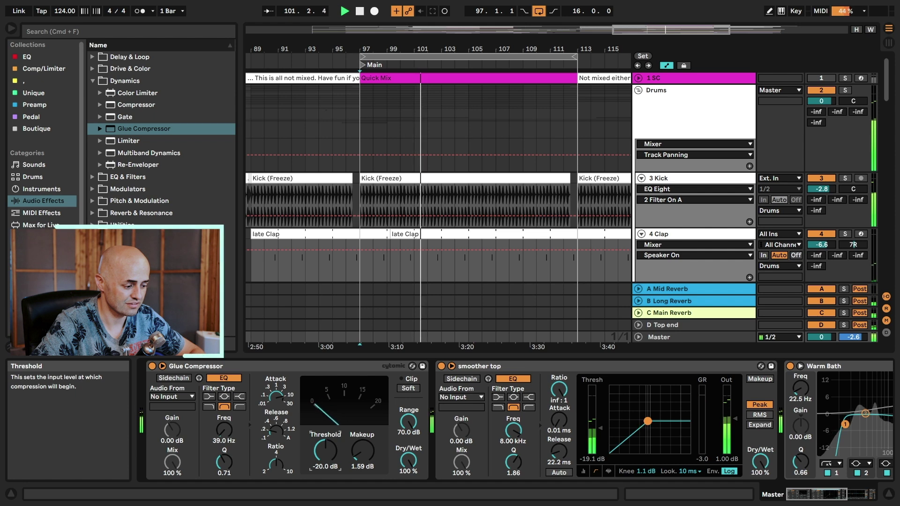
key("space")
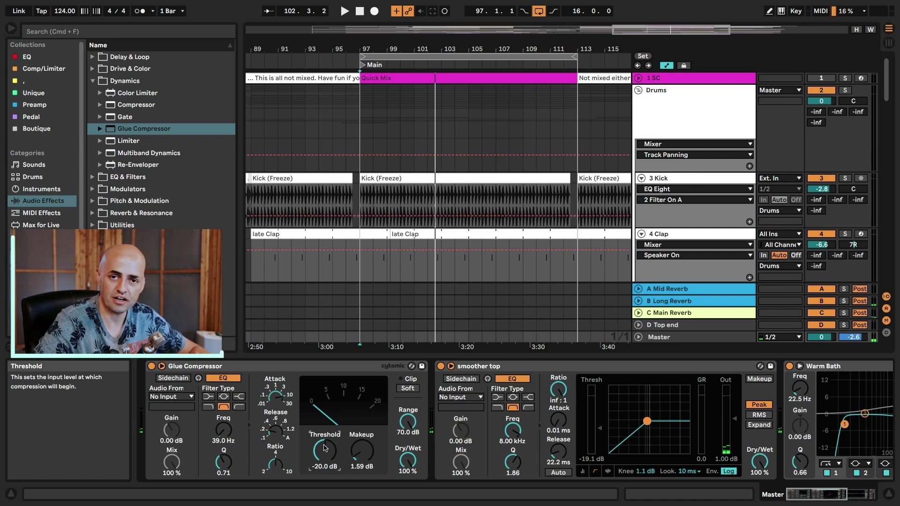
Compare the track with the Master Glue Compressor bypassed and re-enabled during playback
left_click(152, 366)
key("space")
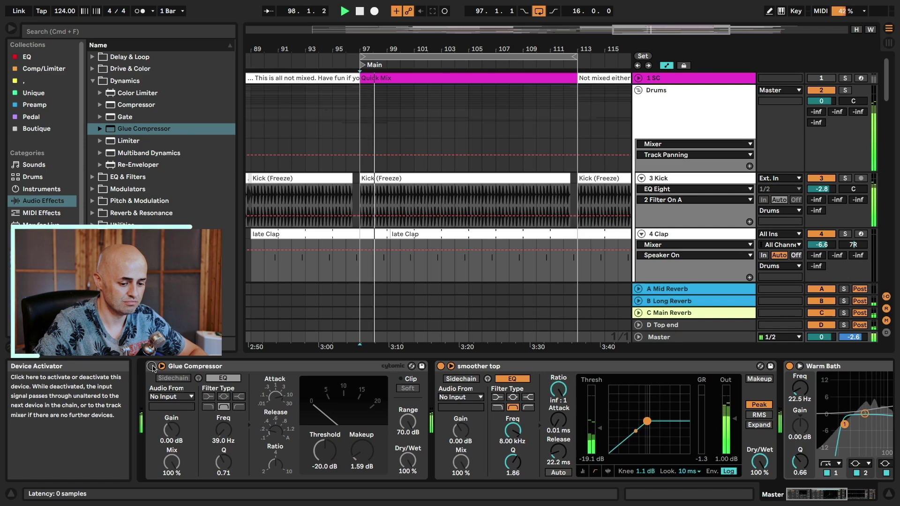
left_click(152, 367)
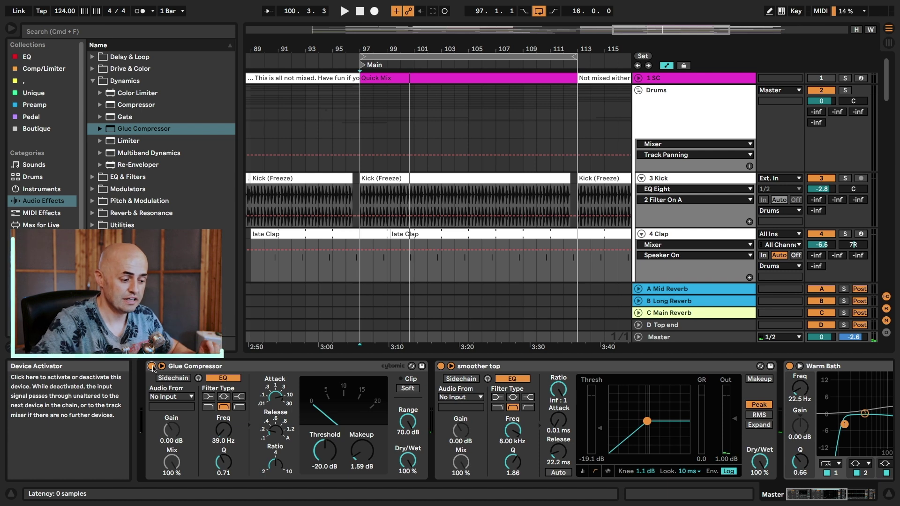
Compare the track with the smoother top compressor on the Master bypassed and re-enabled during playback
left_click(487, 372)
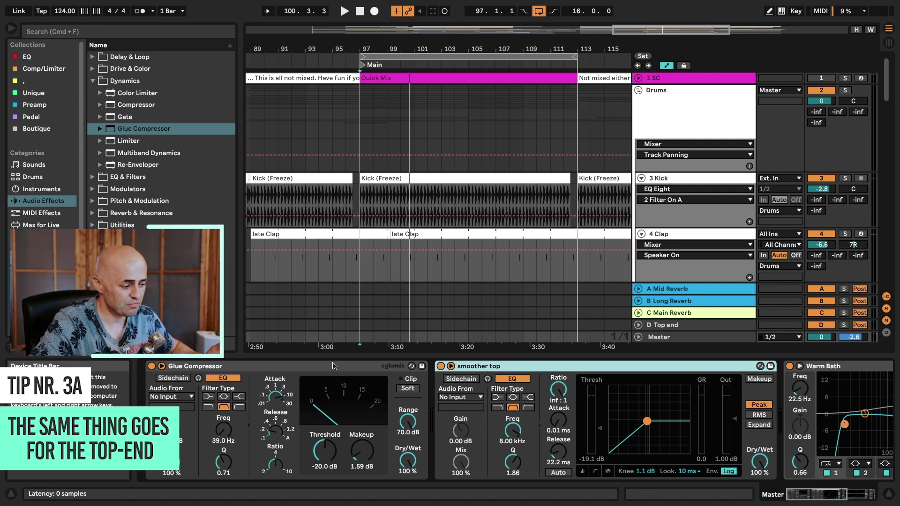
left_click(329, 367)
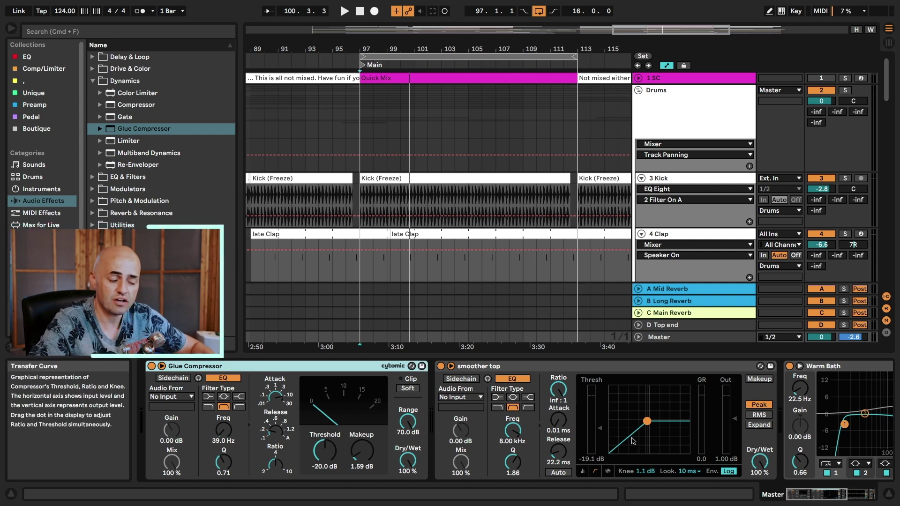
left_click(441, 366)
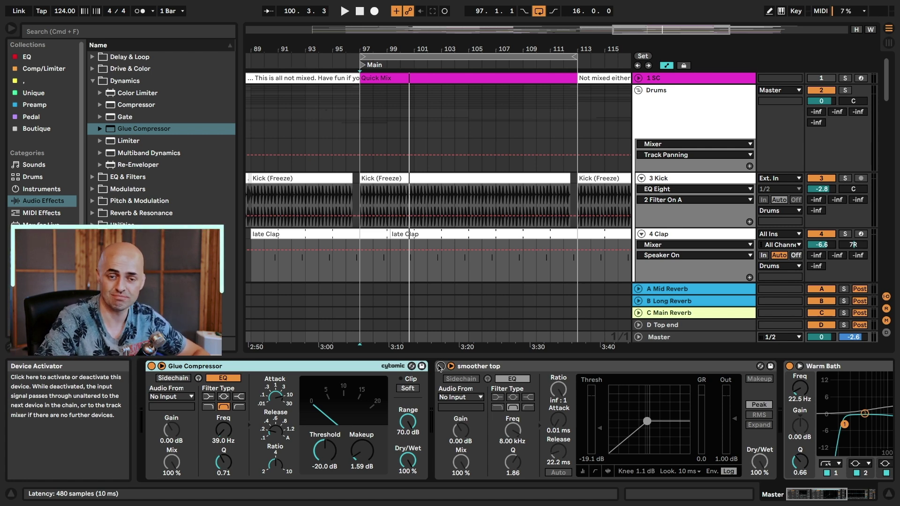
key("space")
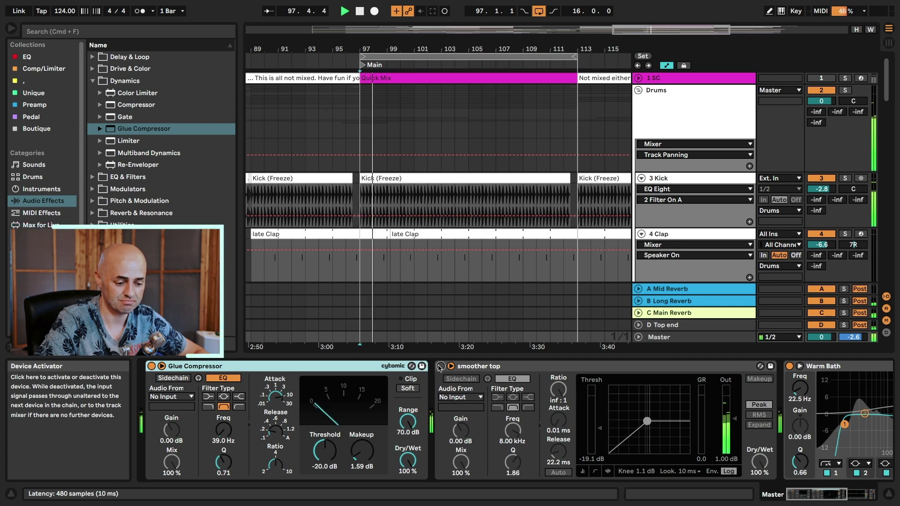
left_click(440, 366)
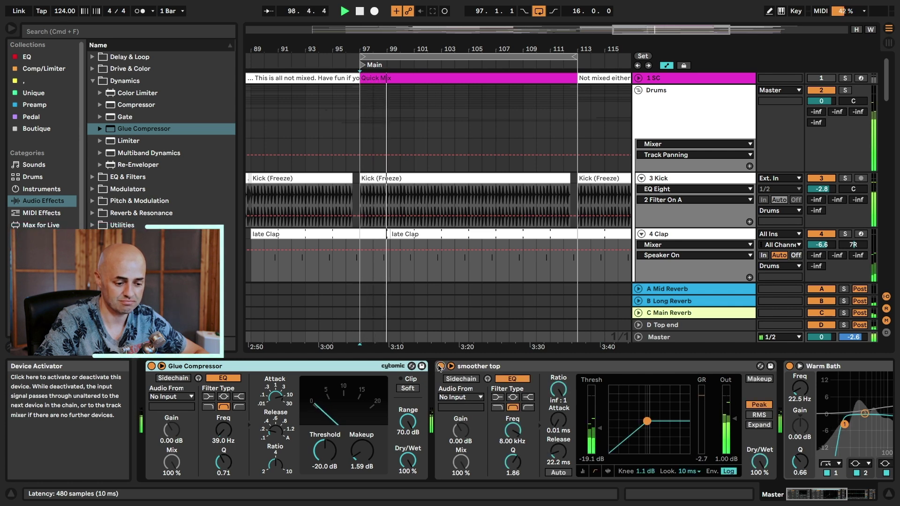
left_click(439, 366)
left_click(439, 367)
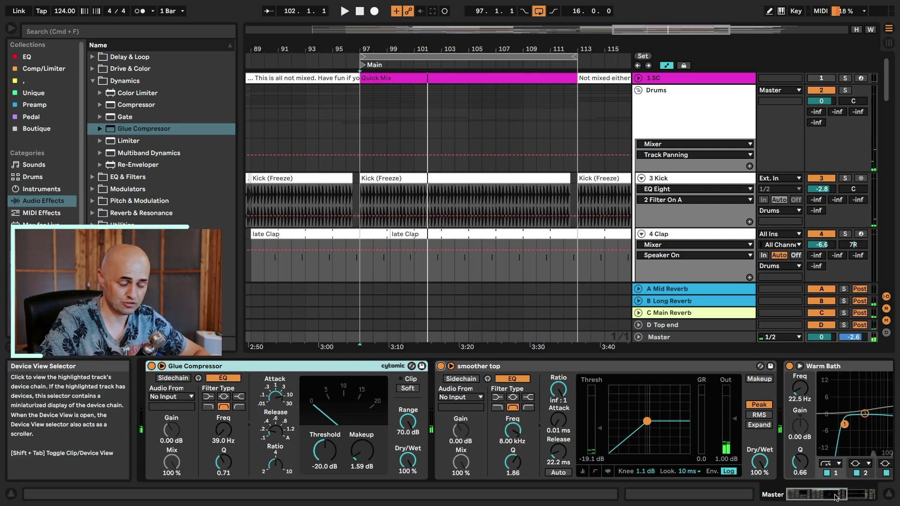
On the Master chain, rename smoother top to "smoother top/limiter..." and the Glue Compressor to "Glue Compressor/Compressor"
scroll(713, 403, "right", 5)
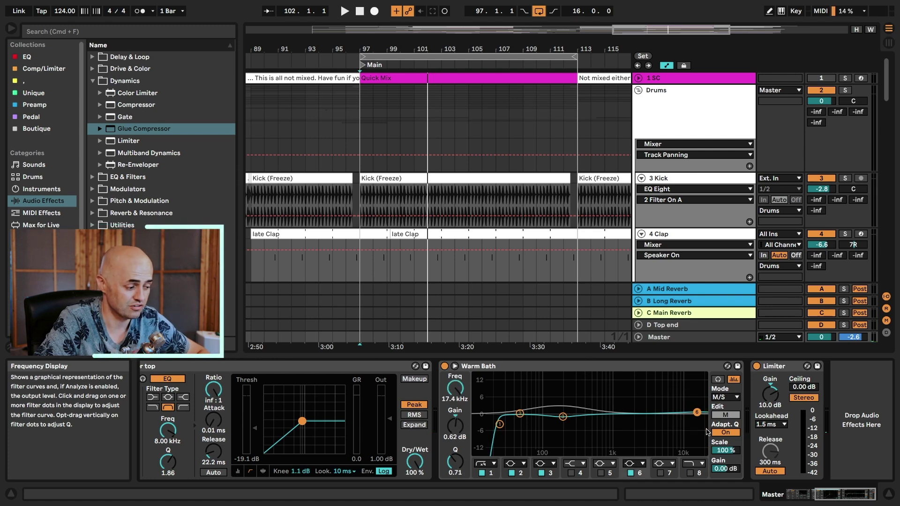
scroll(708, 431, "left", 6)
left_click(589, 370)
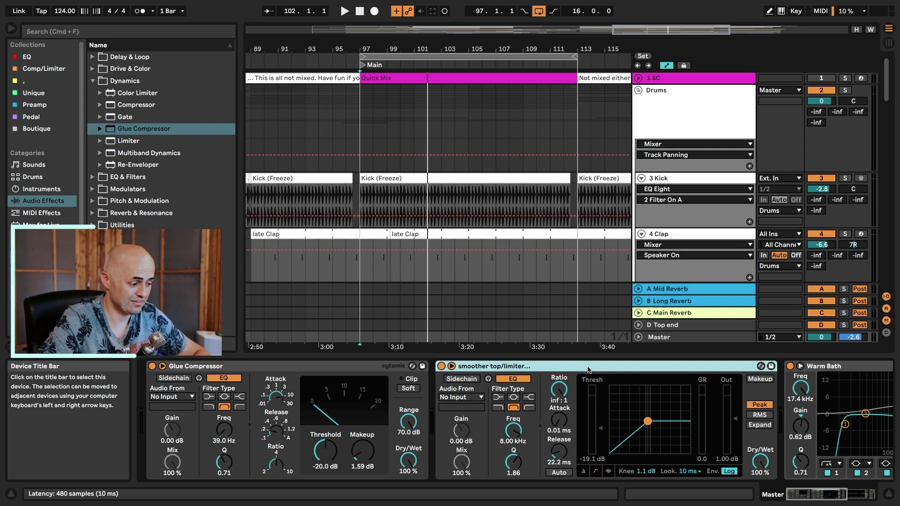
left_click(340, 367)
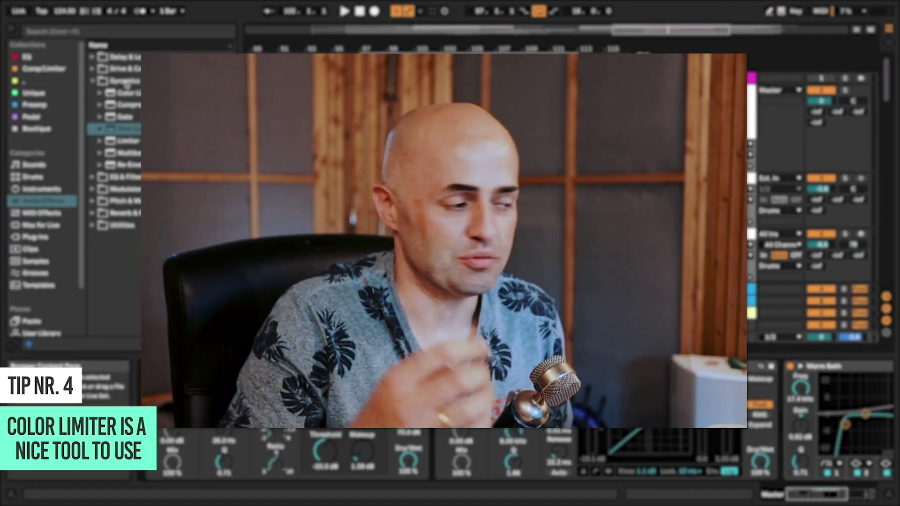
Fold the Drums group and add a Color Limiter to the Master chain before the Glue Compressor
left_click(122, 92)
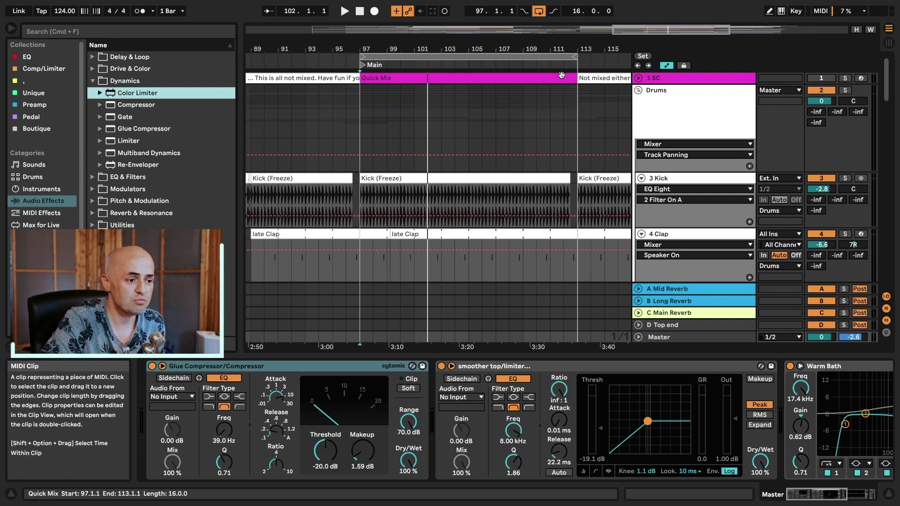
left_click(639, 91)
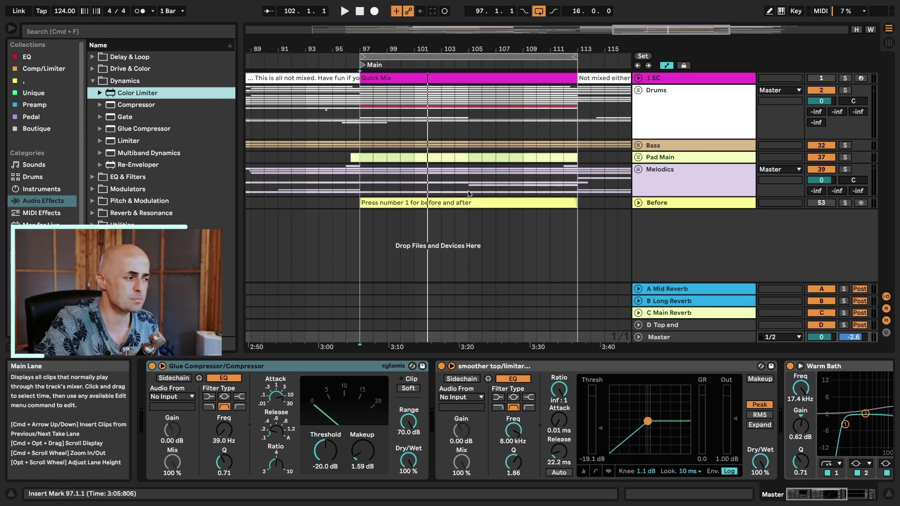
left_click_drag(146, 219, 165, 405)
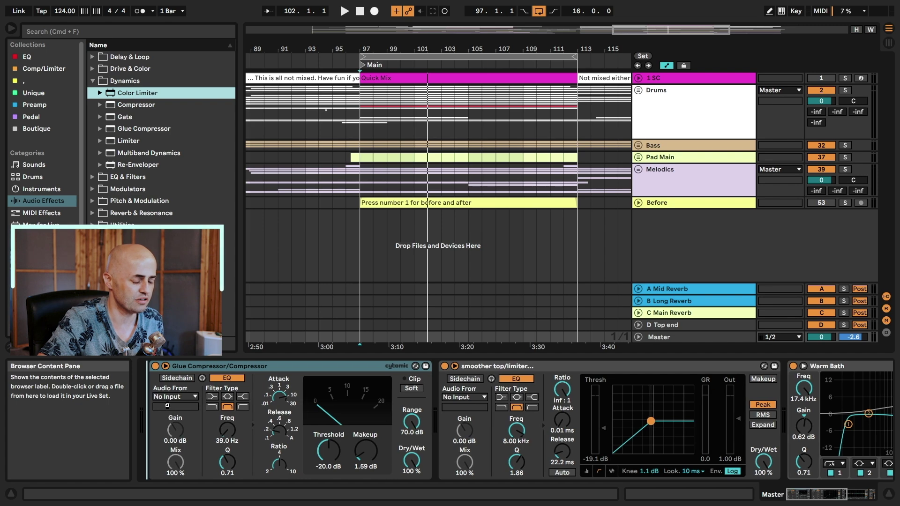
left_click_drag(246, 409, 246, 409)
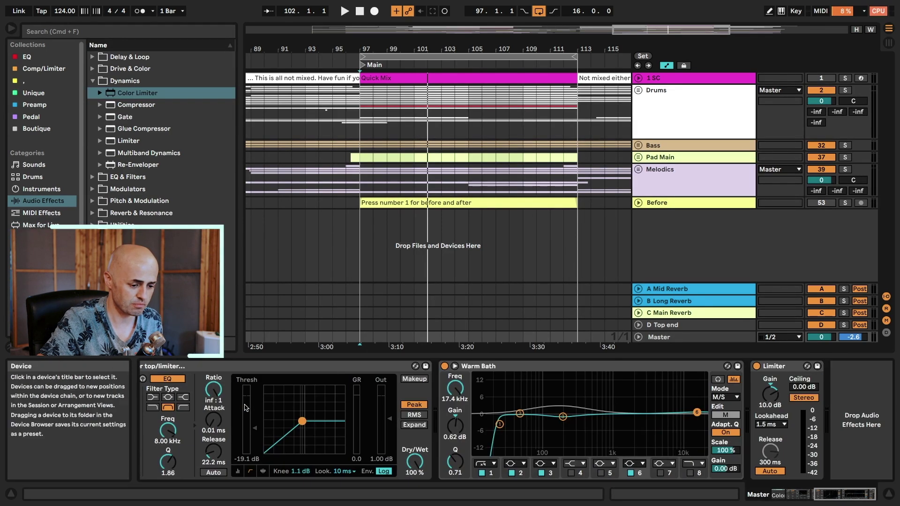
Raise the Color Limiter's loudness to 7.18 dB during playback and place the device between smoother top and Warm Bath
key("space")
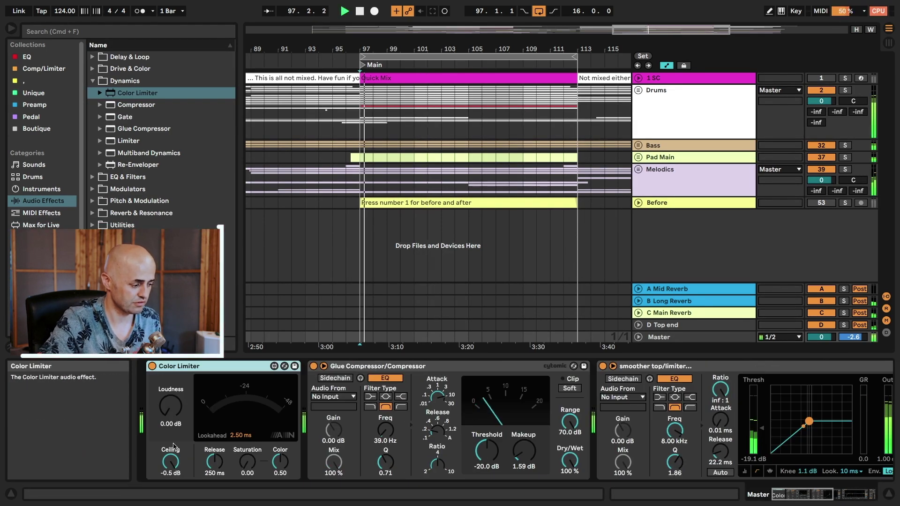
left_click_drag(170, 406, 170, 390)
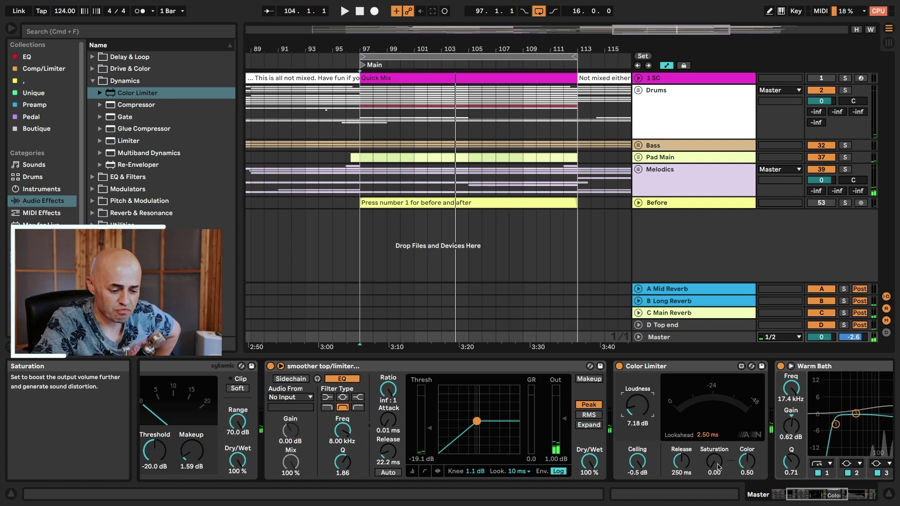
scroll(642, 416, "right", 1)
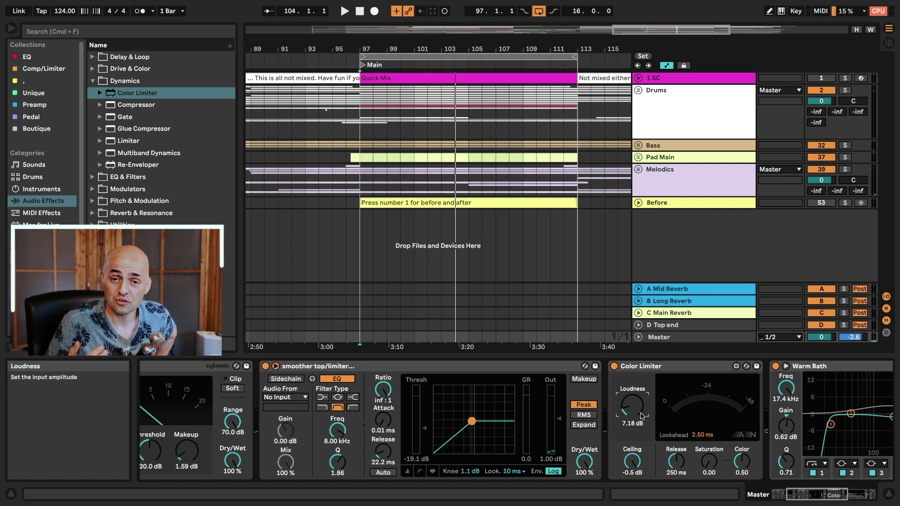
scroll(630, 411, "left", 1)
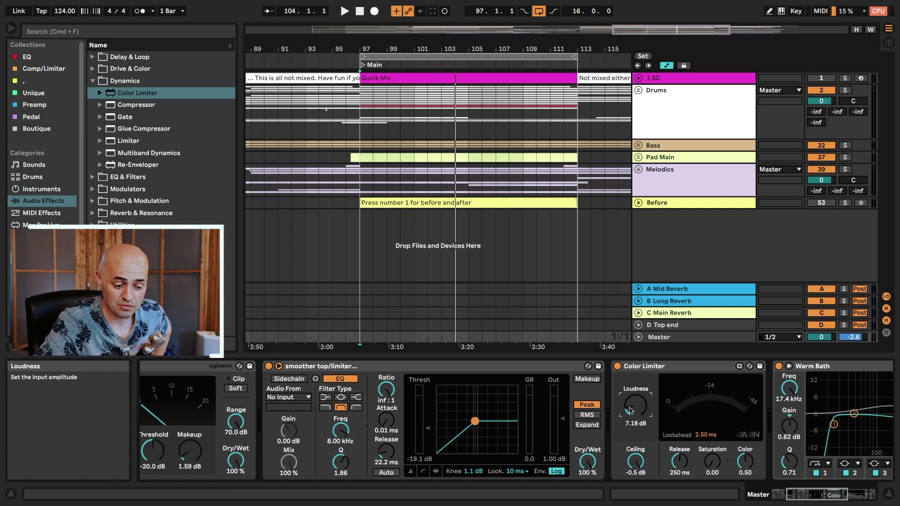
While the track plays, set the Color Limiter's loudness to 0.00 dB, saturation to 0.59 and color to 0.61, comparing it bypassed and active
key("space")
left_click_drag(713, 462, 746, 459)
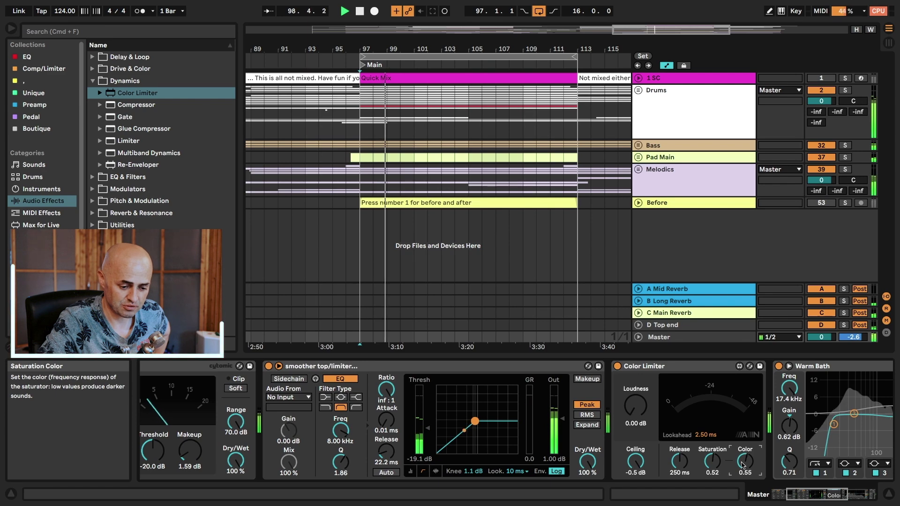
scroll(746, 462, "right", 10)
left_click(758, 367)
left_click_drag(411, 462, 411, 456)
left_click_drag(411, 462, 378, 470)
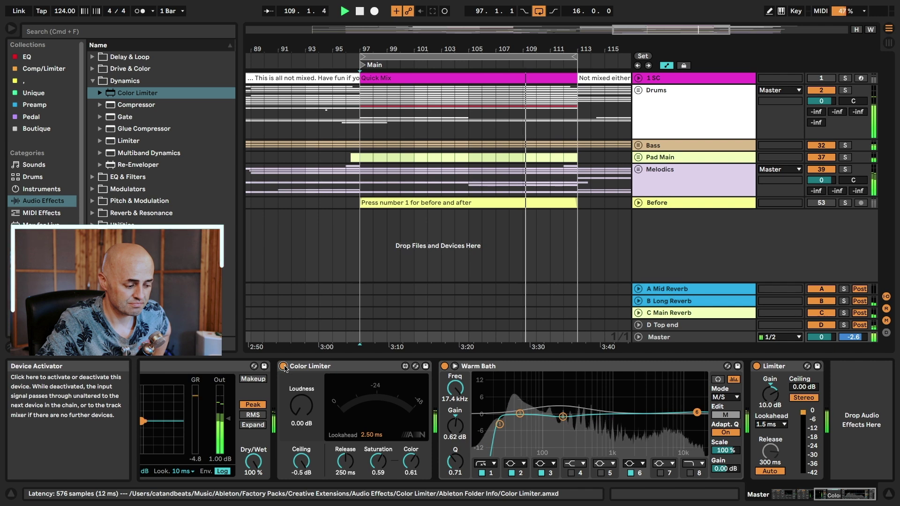
left_click(284, 366)
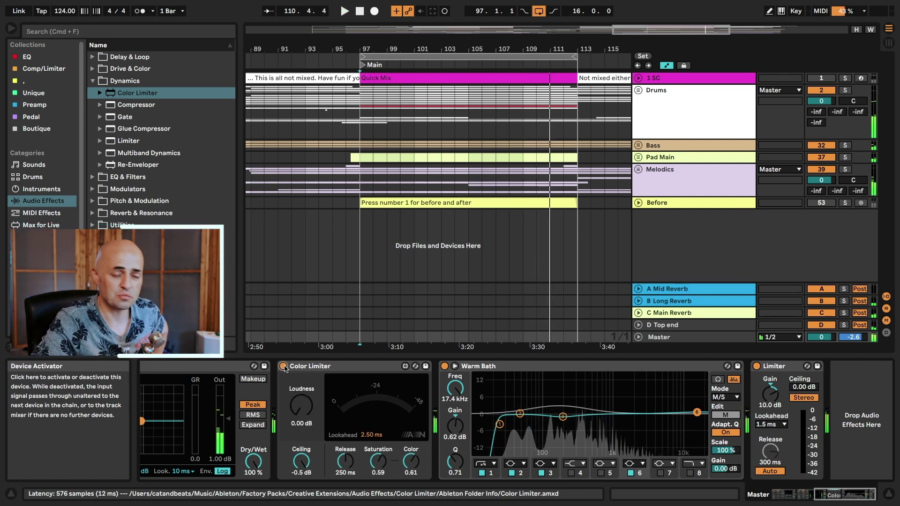
Reset the Color Limiter's color to 0.50 and remove the device from the Master chain
left_click(315, 366)
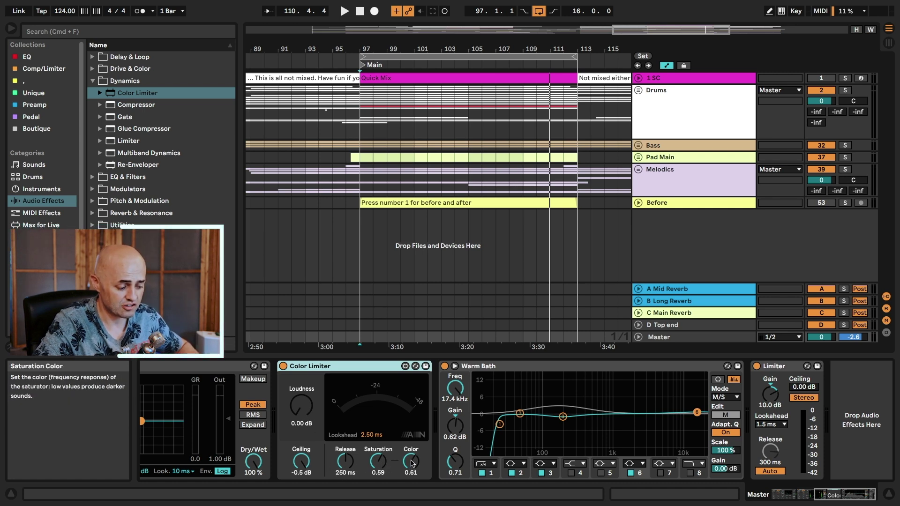
left_click(413, 464)
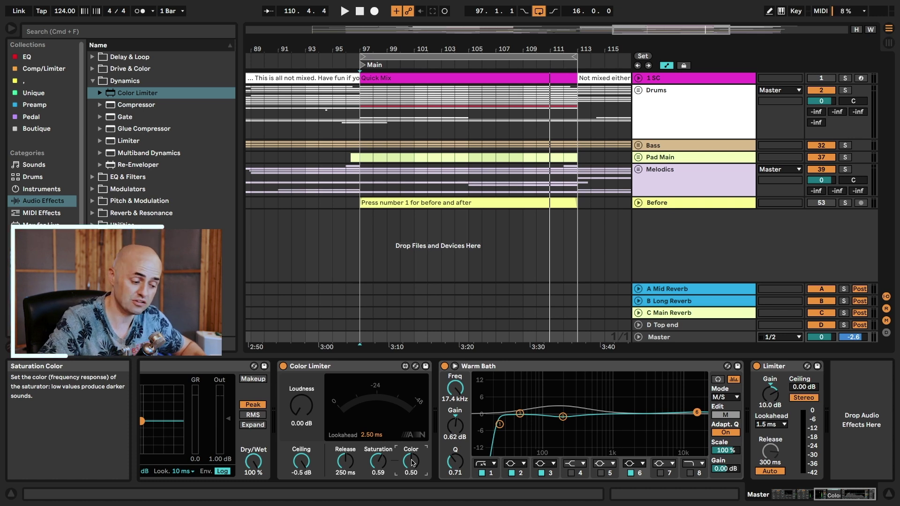
left_click(362, 369)
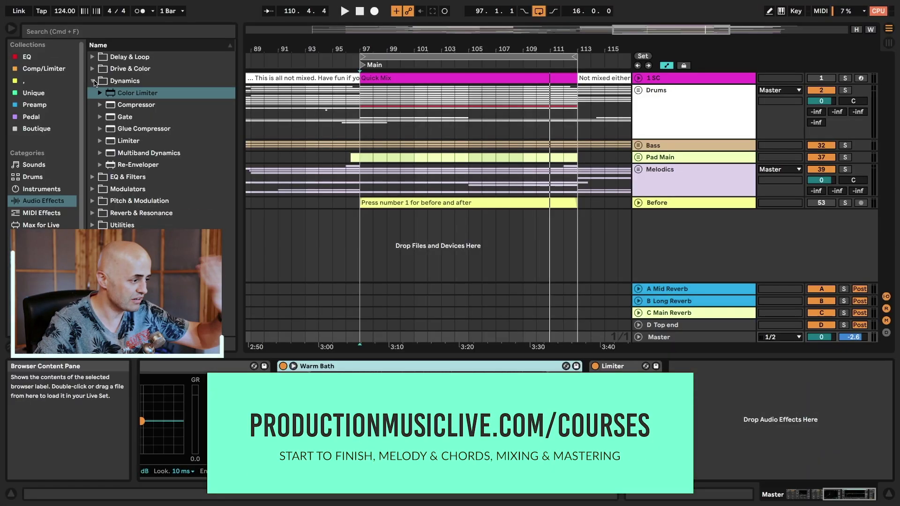
Add an Envelope Follower from the Modulators effects after the Vocoder on the 3 Kick track
left_click(93, 81)
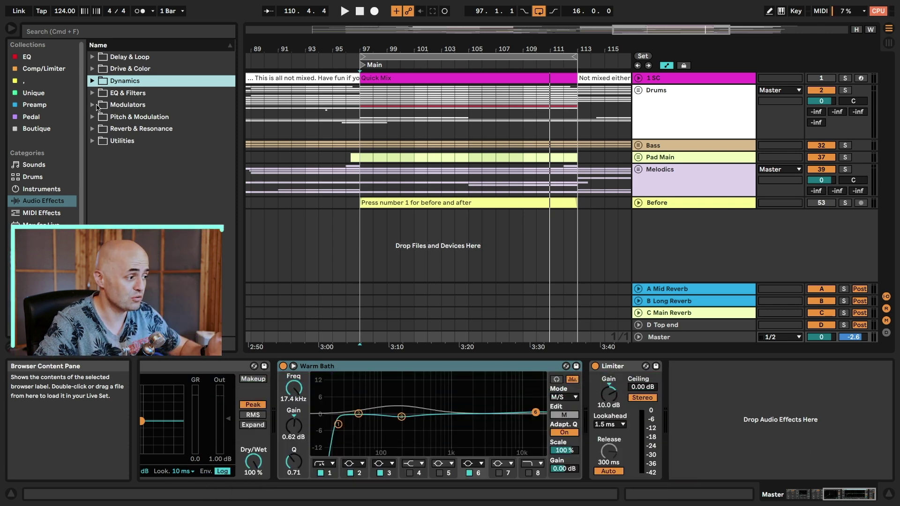
left_click(96, 106)
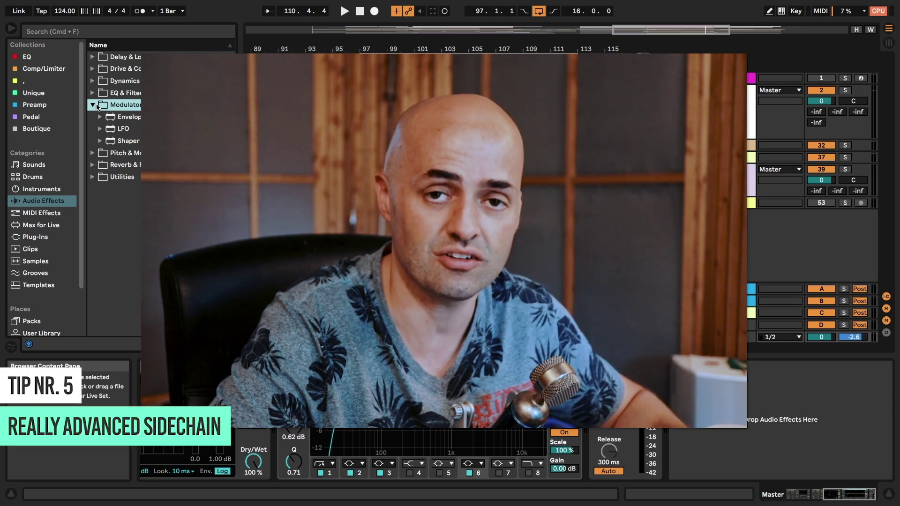
left_click(126, 117)
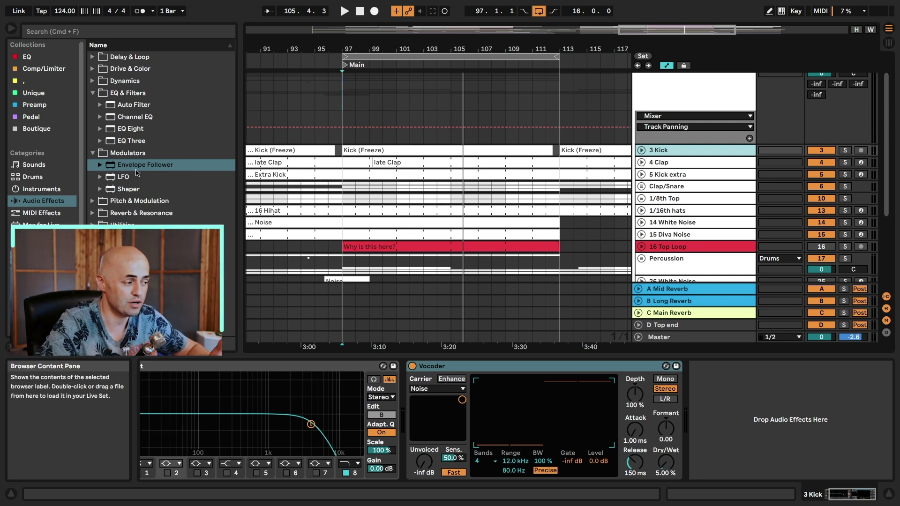
left_click(129, 168)
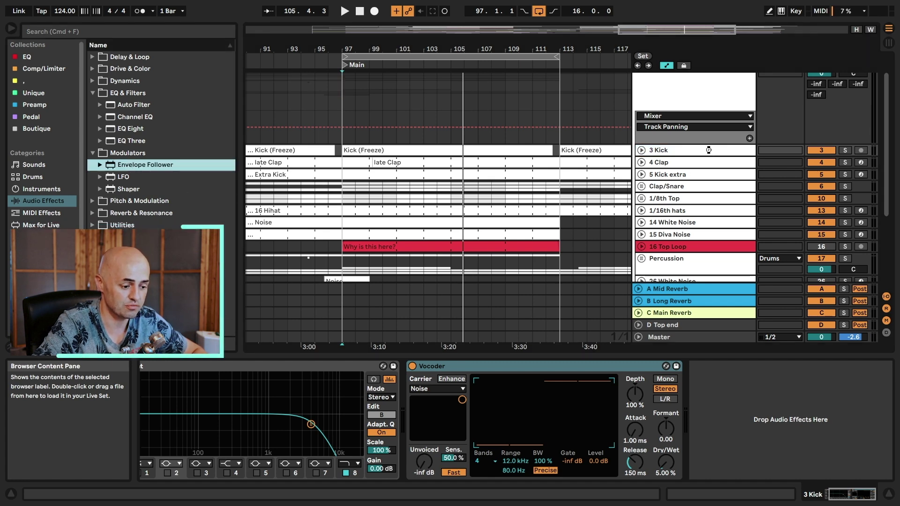
left_click_drag(709, 150, 711, 152)
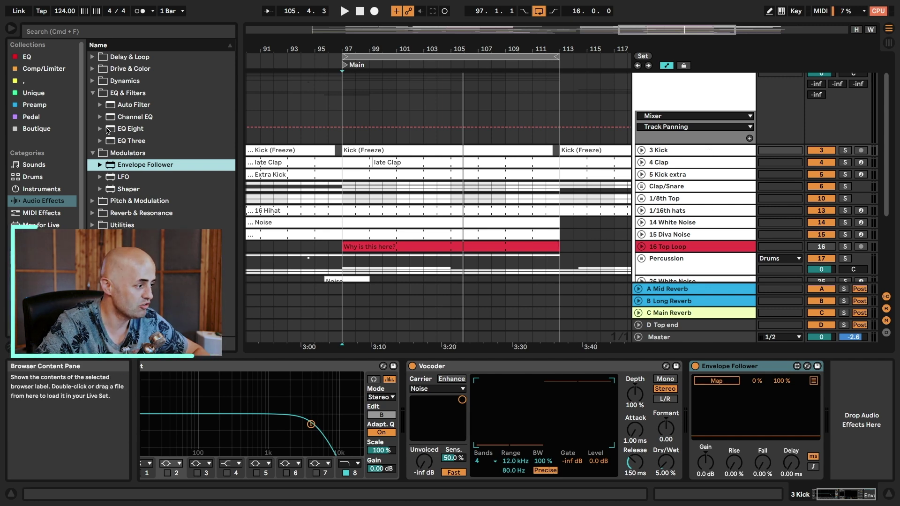
Add a second EQ Eight from the EQ & Filters effects to the end of the Bass group's device chain
left_click_drag(108, 132, 194, 146)
left_click_drag(108, 125, 187, 141)
scroll(438, 268, "down", 5)
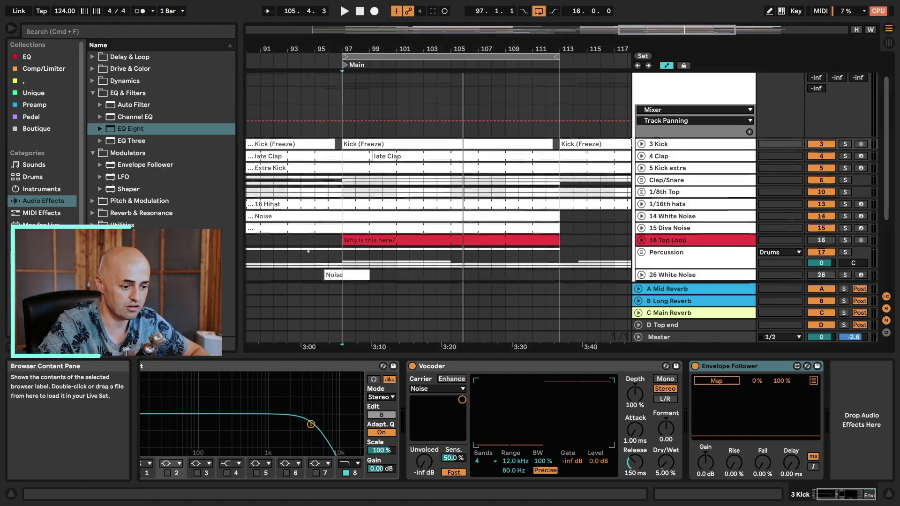
left_click_drag(116, 131, 604, 192)
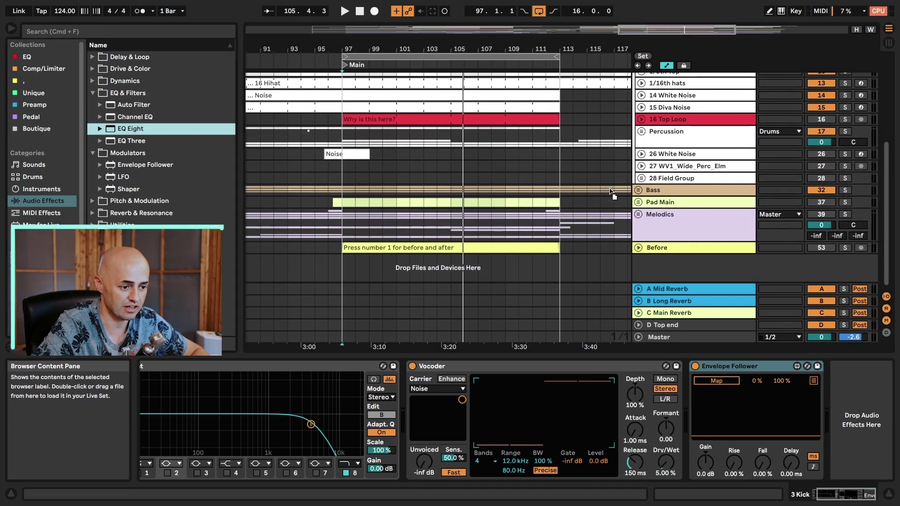
left_click_drag(672, 193, 672, 194)
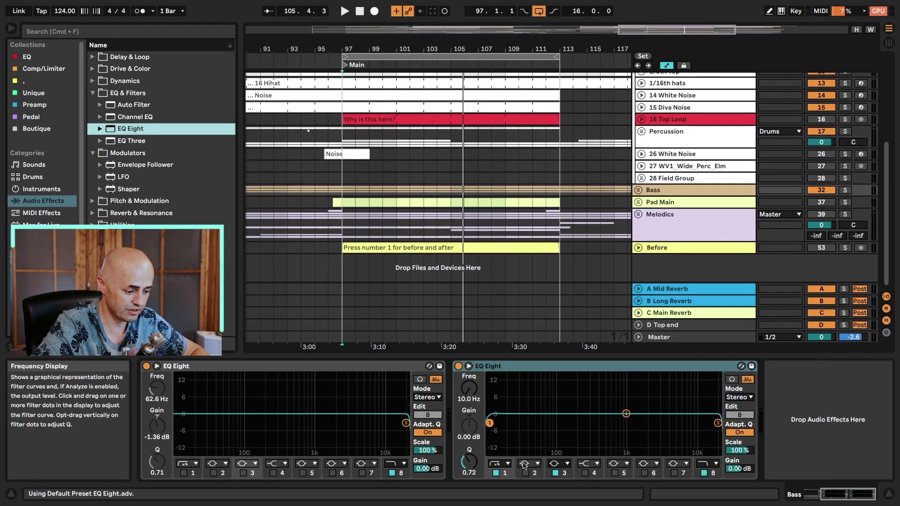
In the new Bass EQ Eight, leave only band 3 active at 44.5 Hz and -1.36 dB, and turn Adaptive Q off
left_click_drag(626, 413, 537, 422)
left_click(505, 472)
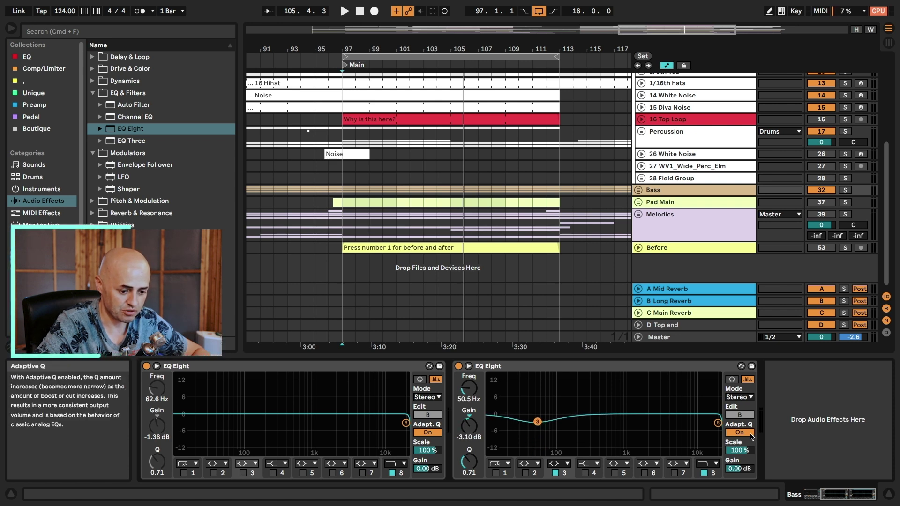
left_click(740, 433)
mouse_move(541, 424)
left_mouse_down()
mouse_move(538, 447)
mouse_move(537, 417)
left_mouse_up()
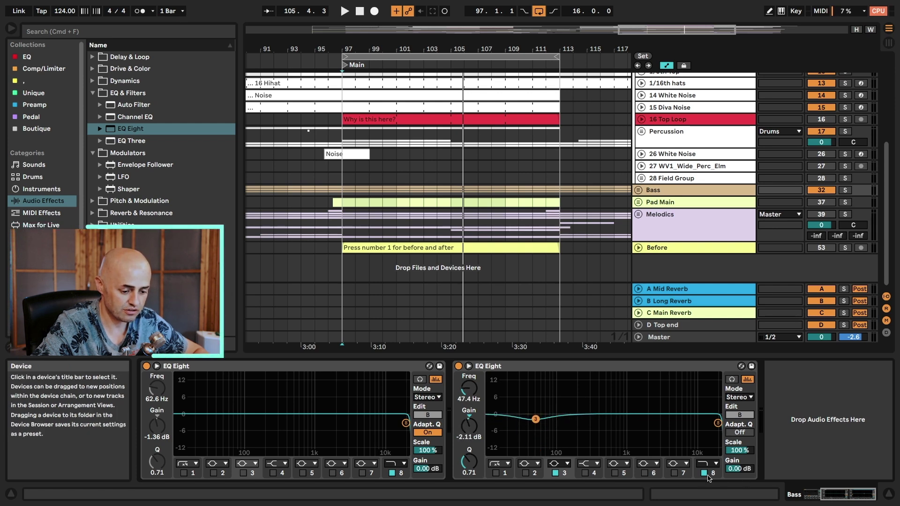
left_click_drag(536, 416, 534, 417)
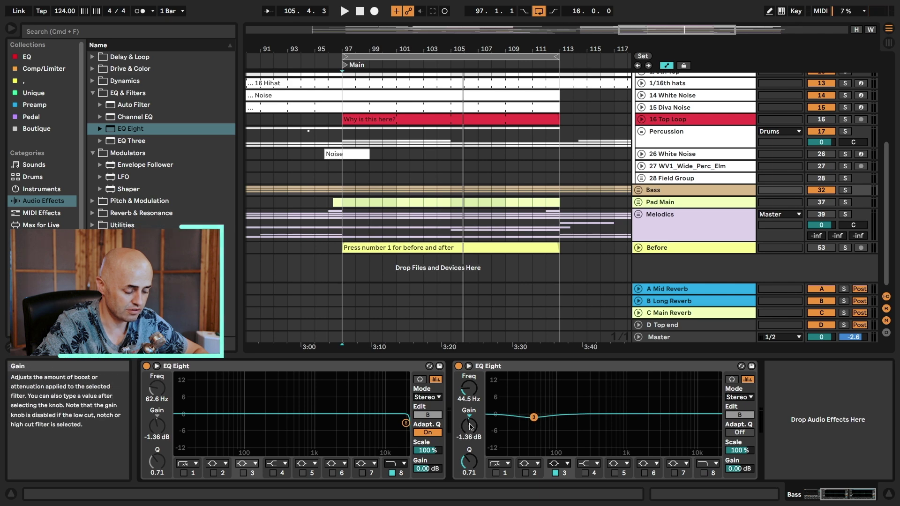
scroll(680, 162, "up", 8)
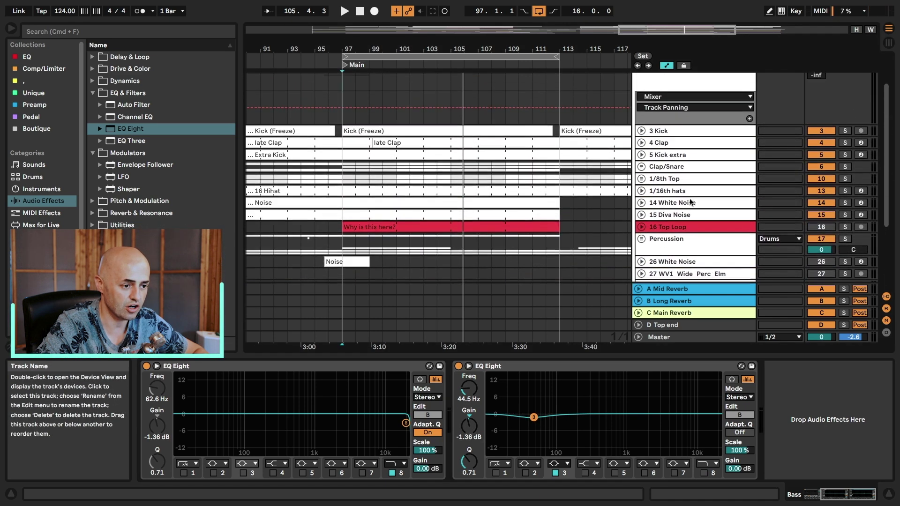
Map the Envelope Follower on the 3 Kick track to the band 3 gain of the second EQ Eight on the Bass group
left_click(680, 162)
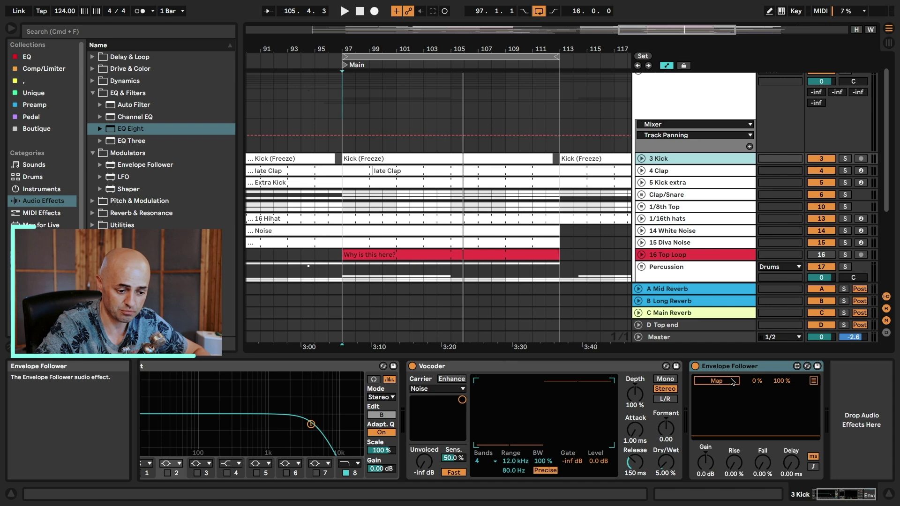
scroll(680, 188, "down", 7)
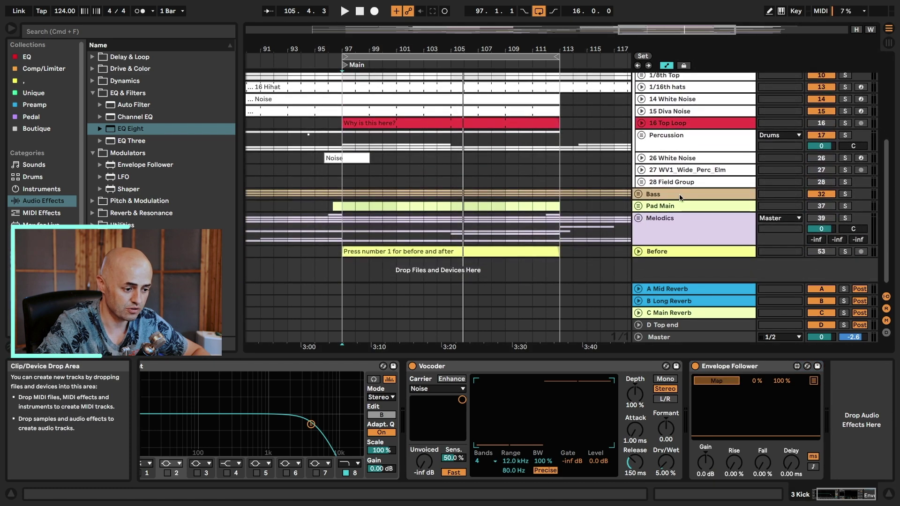
left_click(680, 195)
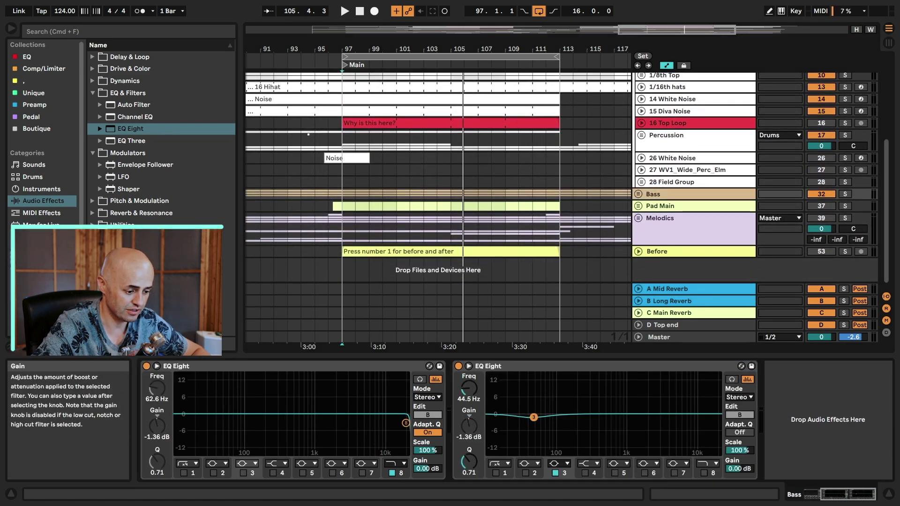
left_click_drag(468, 426, 471, 426)
scroll(686, 224, "up", 5)
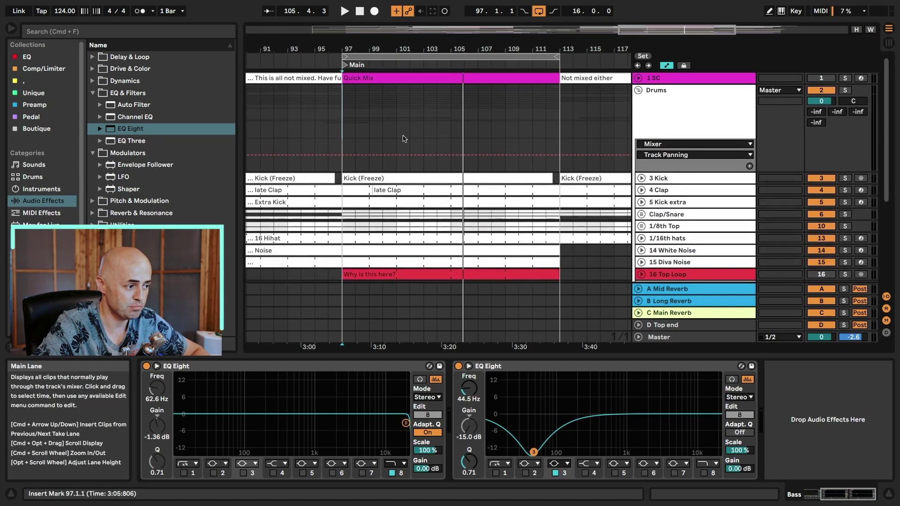
left_click(666, 178)
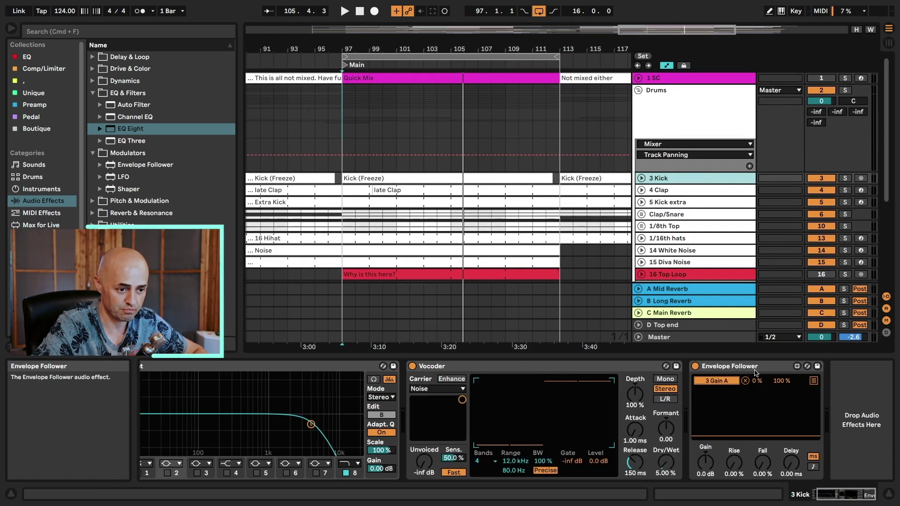
Solo the 3 Kick track, play the loop to check the follower's envelope, and inspect the second EQ Eight on the Bass group
left_click(845, 179)
key("space")
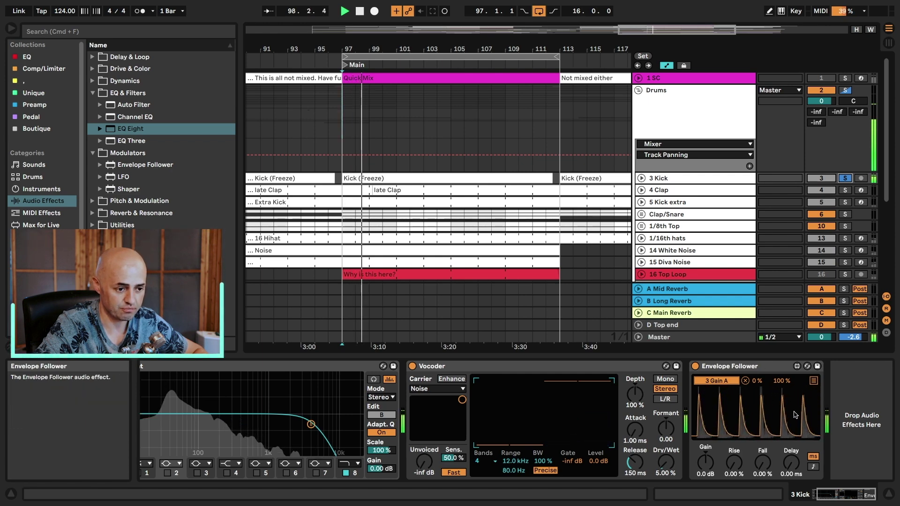
scroll(679, 240, "down", 4)
left_click(675, 242)
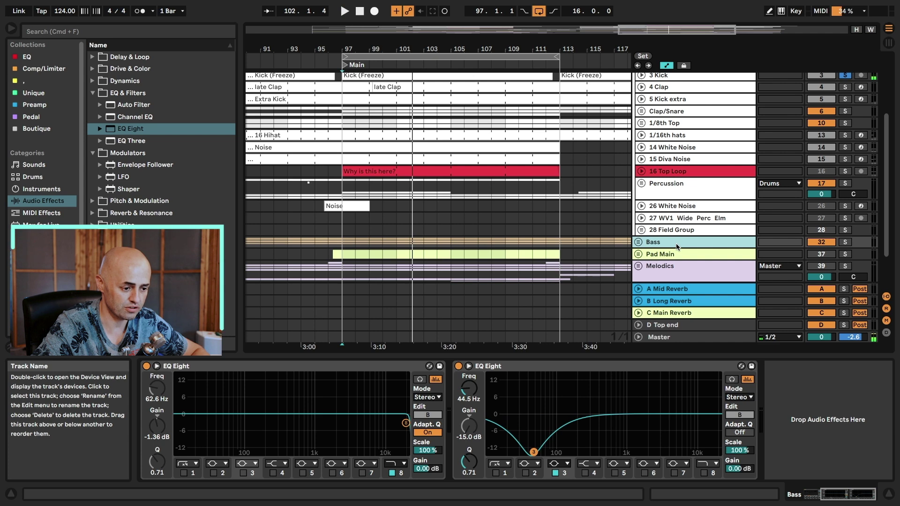
Set the Envelope Follower's band 3 gain mapping on 3 Kick to a 50% minimum and a 0% maximum
scroll(759, 187, "up", 4)
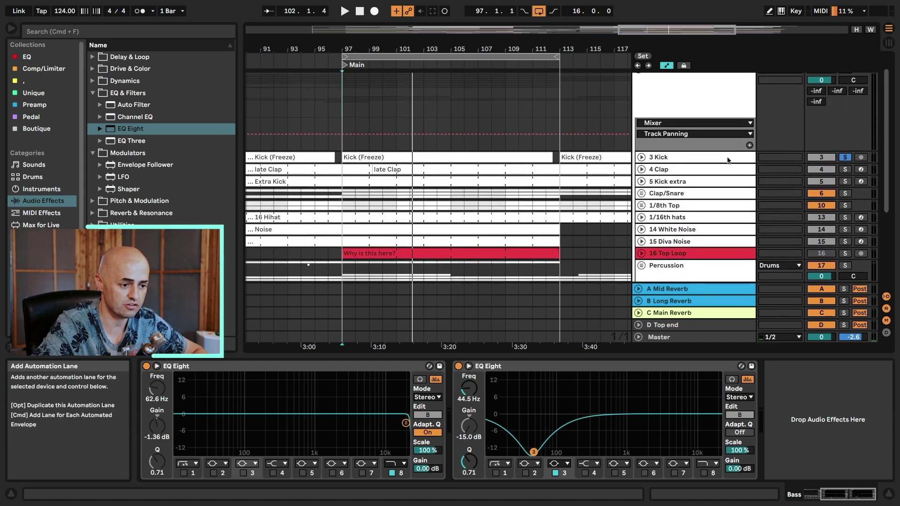
left_click(713, 159)
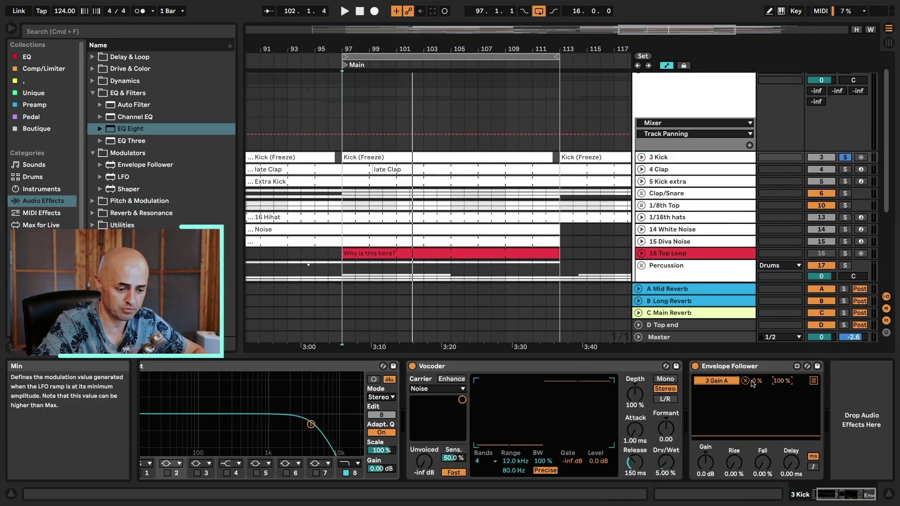
left_click(756, 381)
type("50")
key("Return")
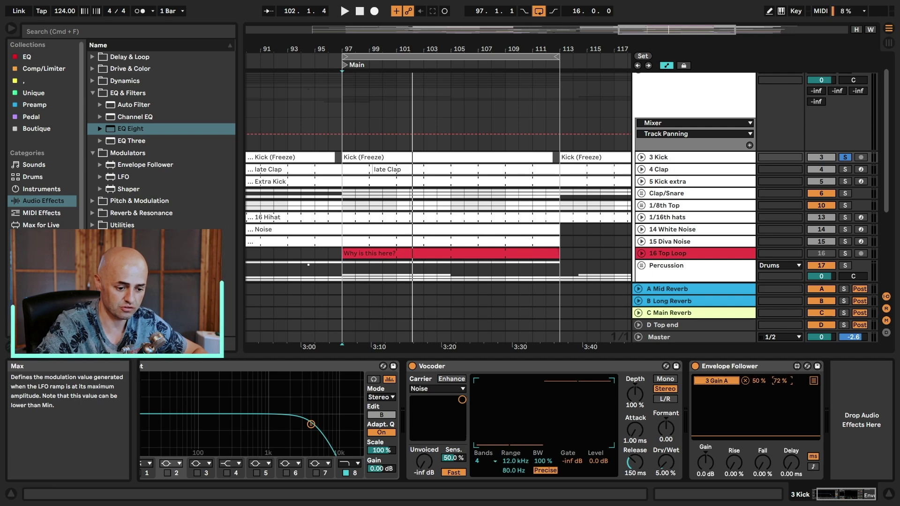
Set band 3 of the Bass group's second EQ Eight to 39.0 Hz and audition the ducking with Bass soloed
scroll(694, 197, "down", 5)
left_click(671, 190)
key("space")
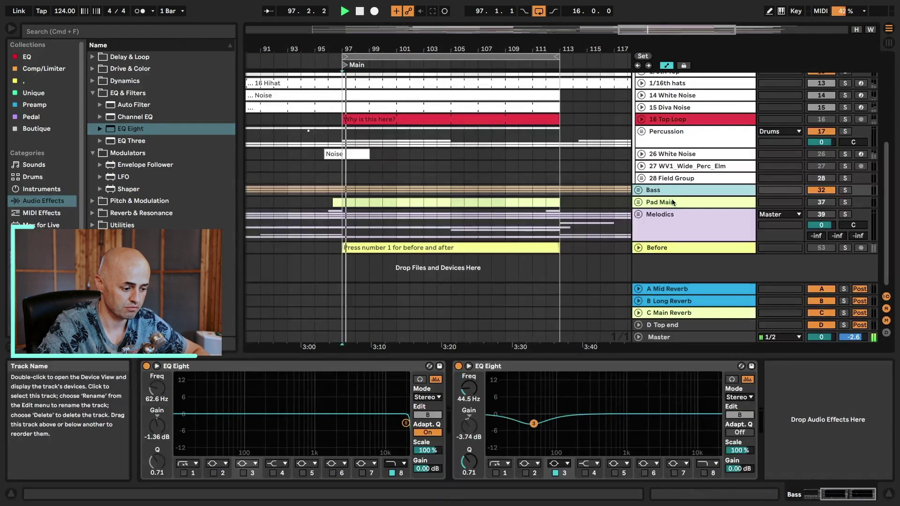
left_click_drag(534, 421, 537, 425)
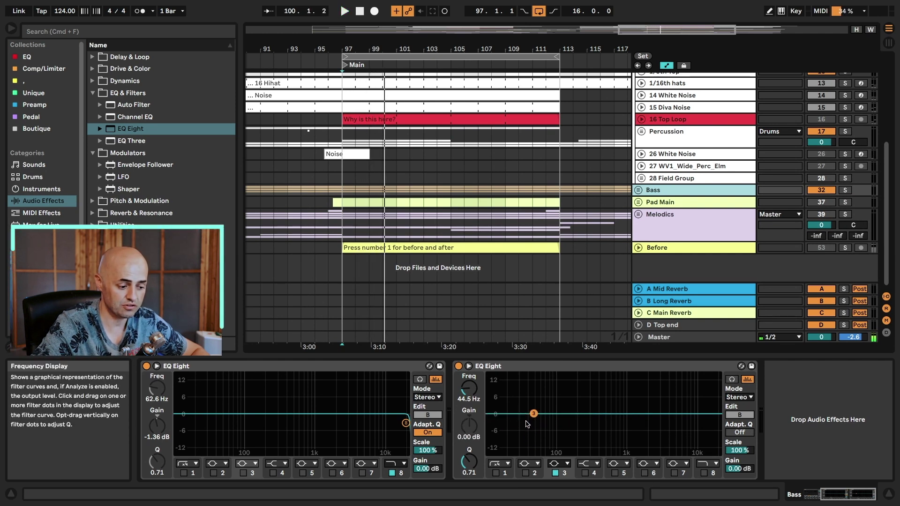
left_click(470, 393)
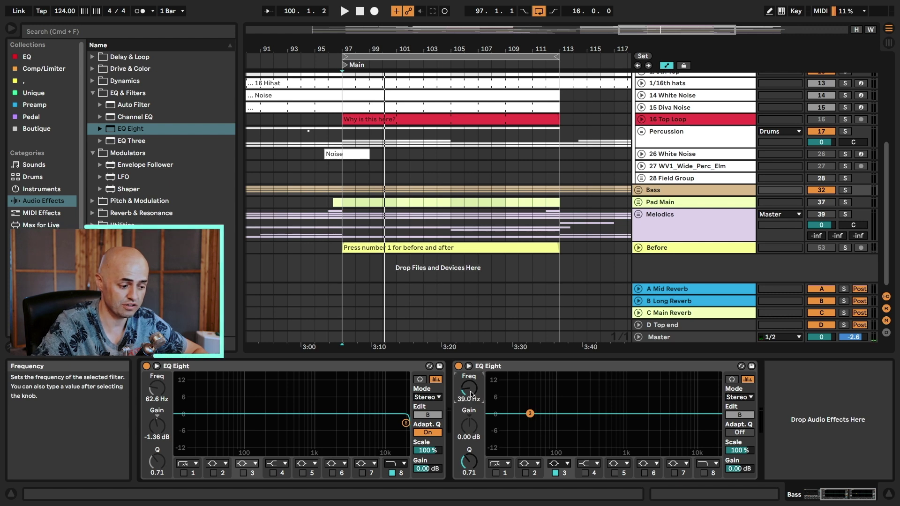
key("space")
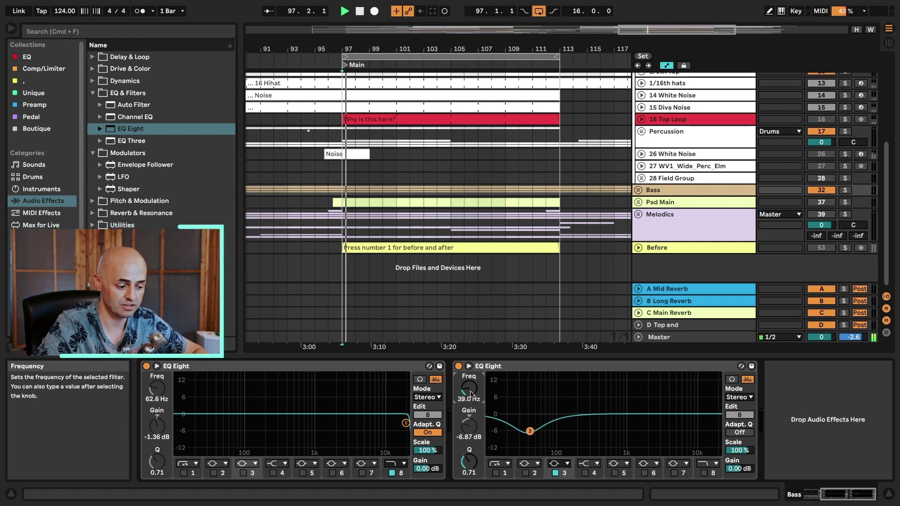
key("space")
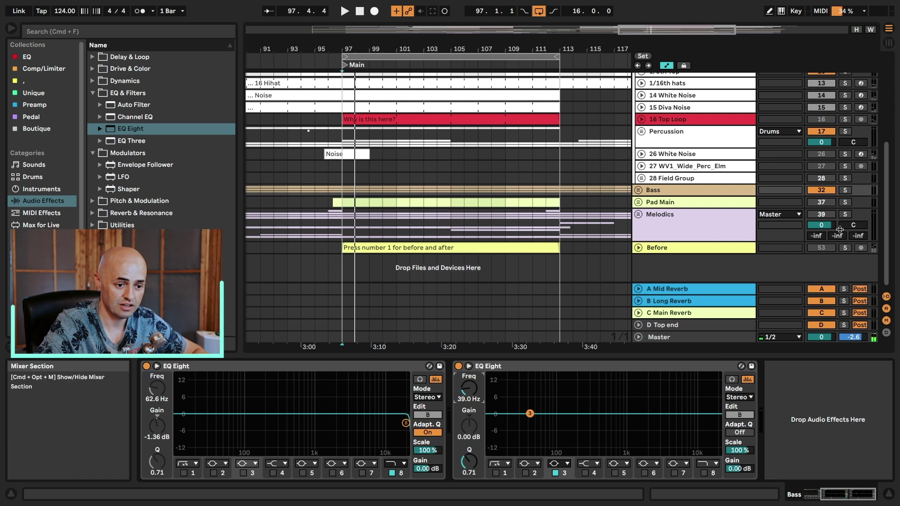
left_click(845, 190)
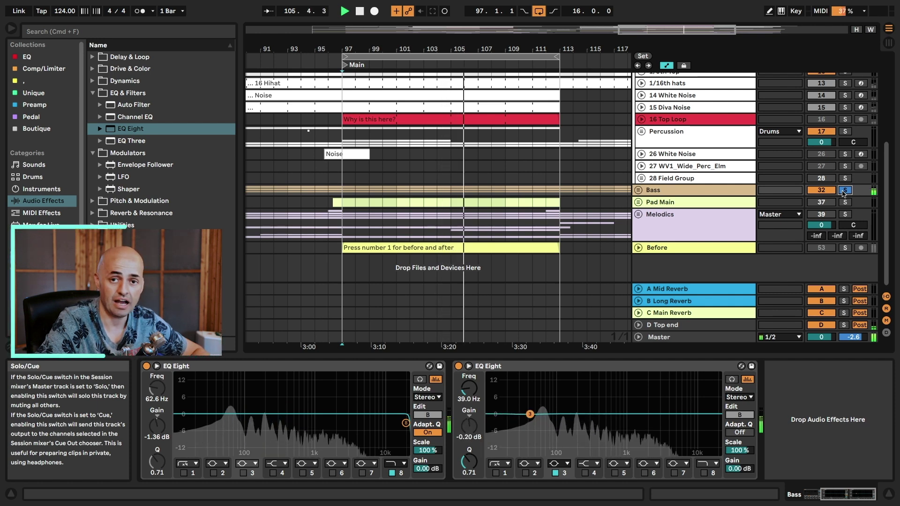
Show the full list of mapping slots in the Envelope Follower on the 3 Kick track
scroll(703, 187, "up", 5)
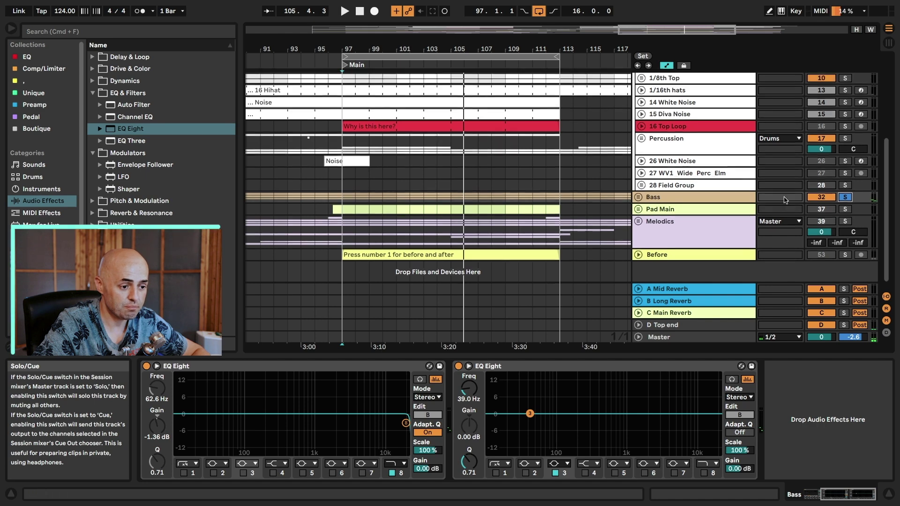
left_click(676, 180)
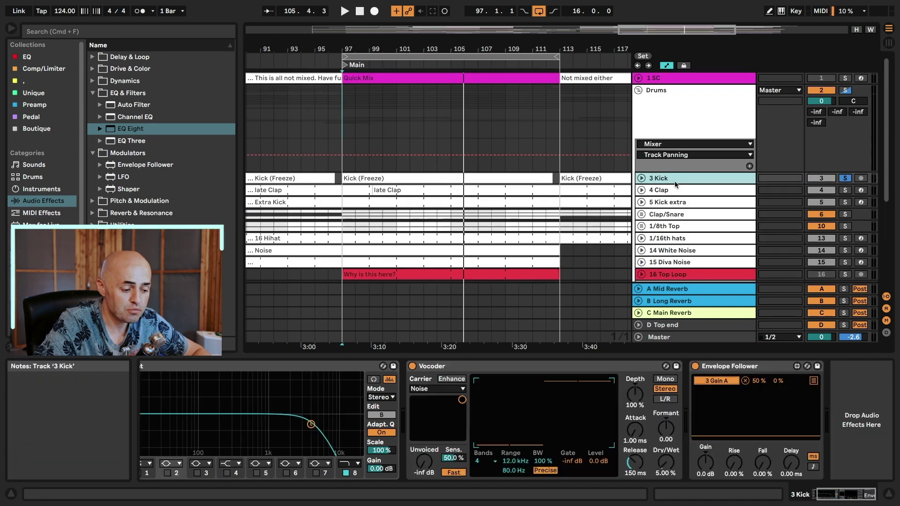
left_click(725, 369)
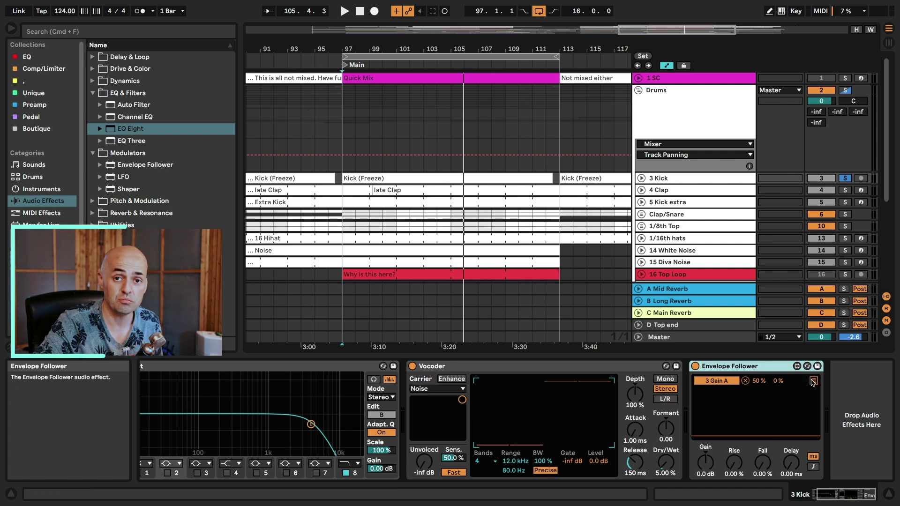
left_click(814, 381)
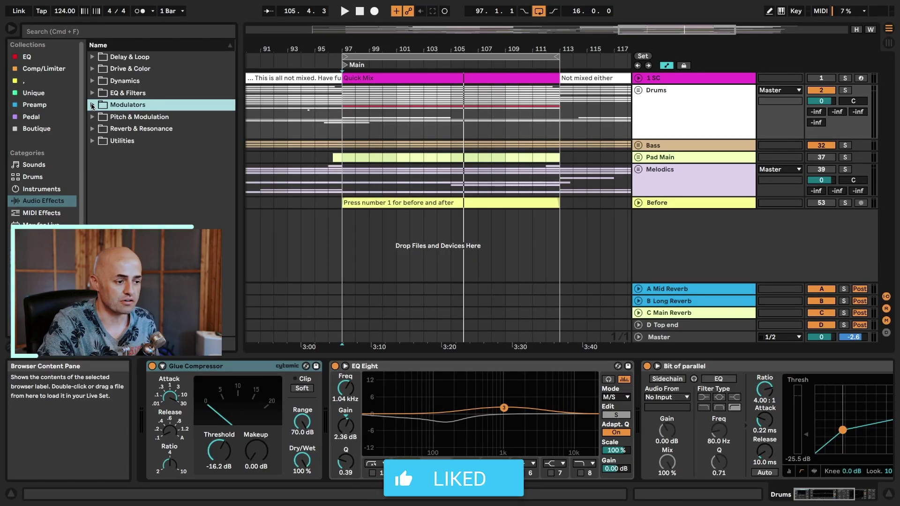
Set the minimum of the Envelope Follower's band 3 gain mapping to 31% during playback, and collapse the Drums group again
key("space")
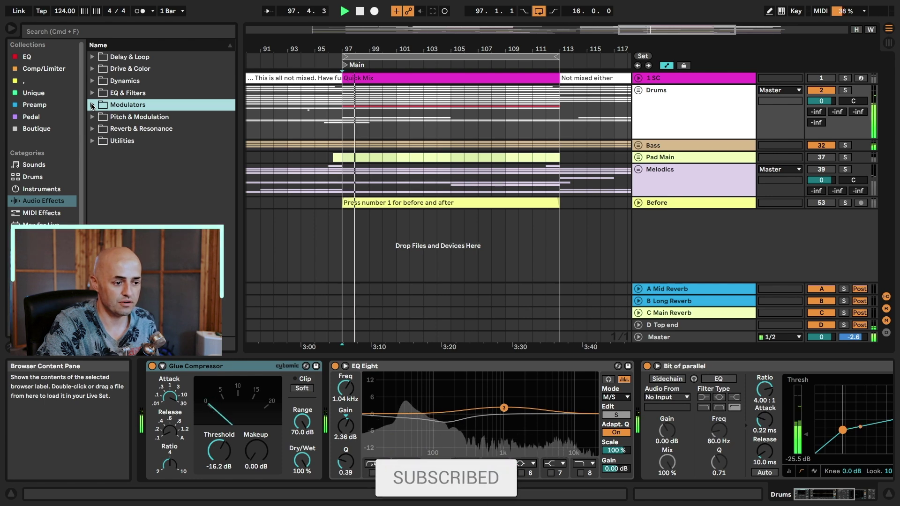
left_click(666, 146)
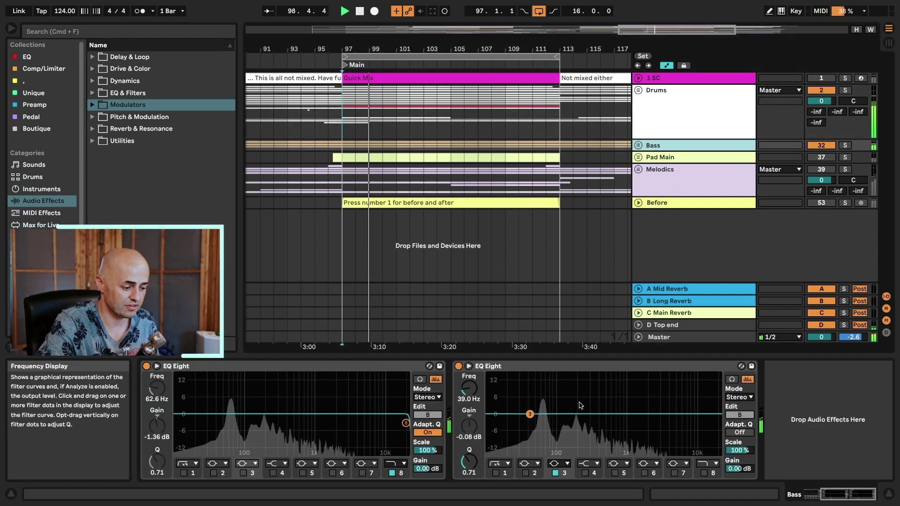
left_click(639, 91)
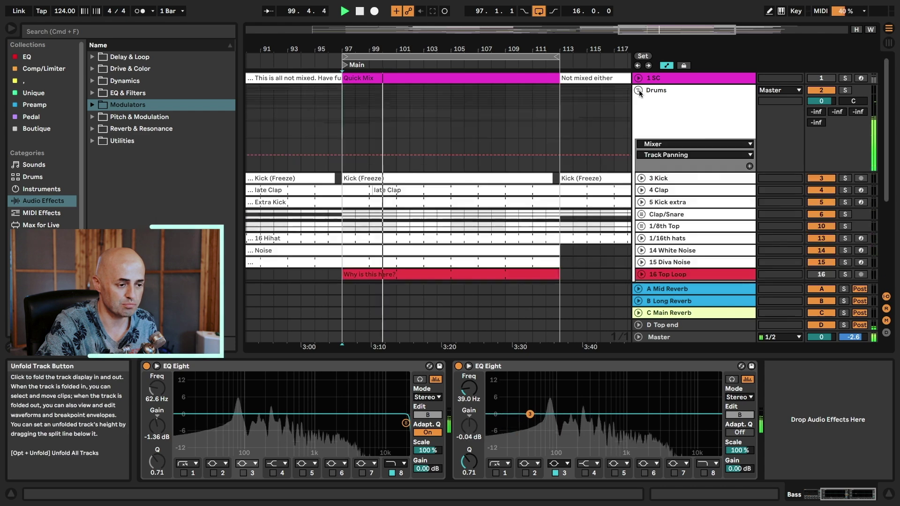
left_click(671, 178)
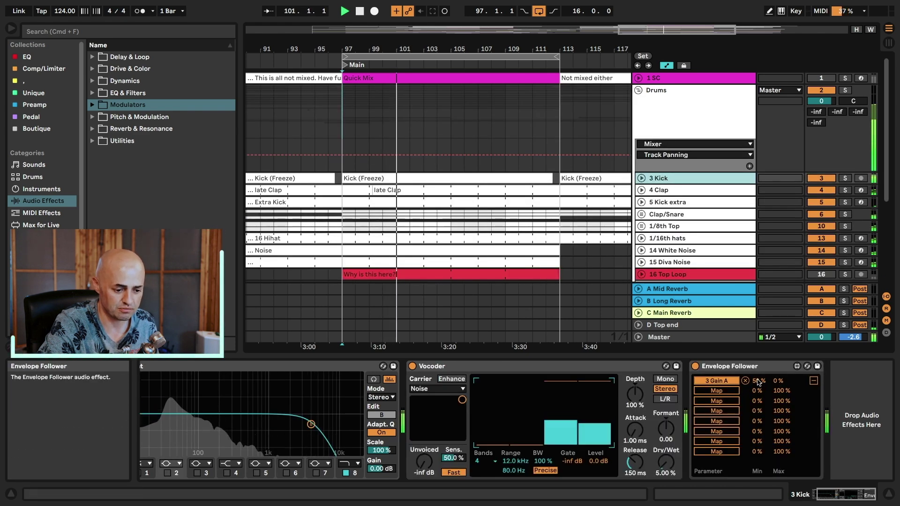
left_click_drag(759, 381, 759, 398)
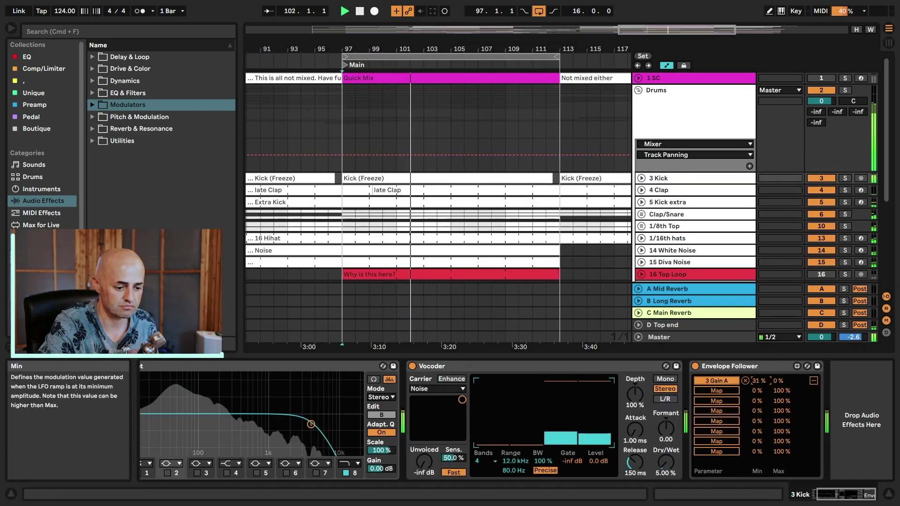
left_click(639, 91)
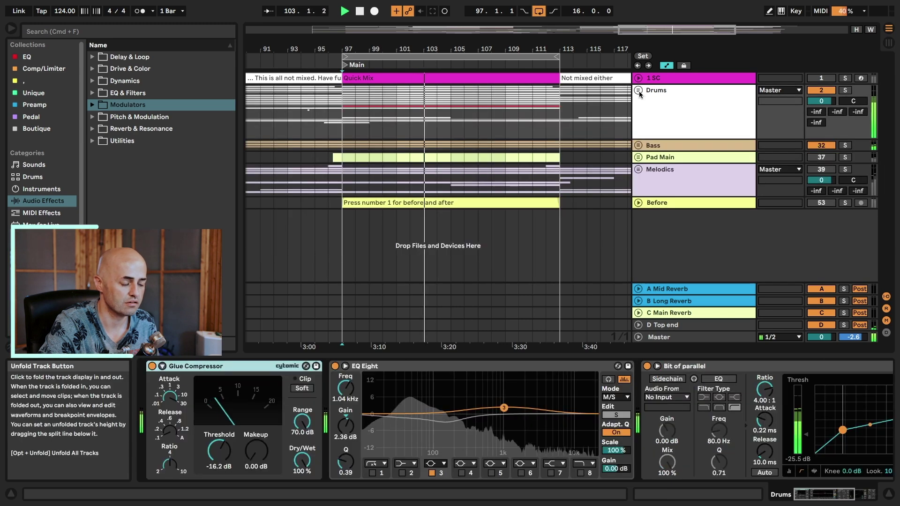
key("space")
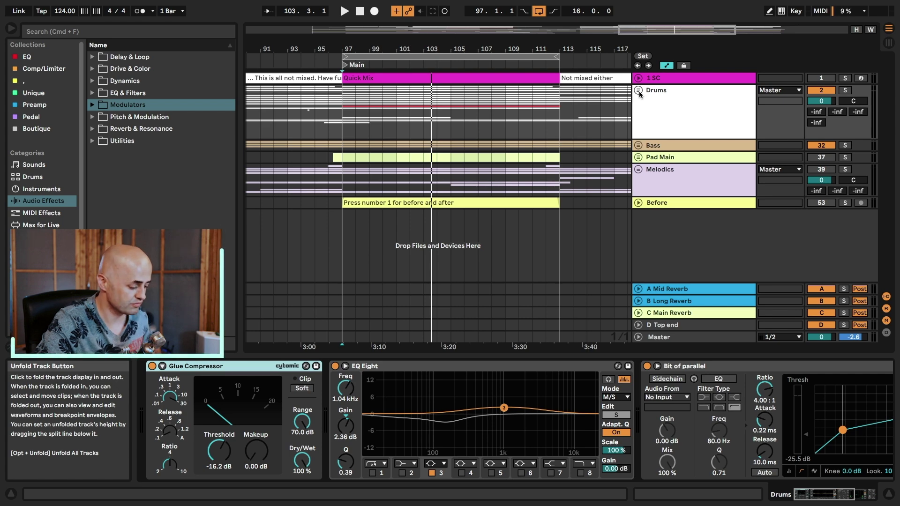
Create a new return track E and load Grain Delay and Spectral Time from the Delay & Loop effects onto it
key("super+alt+t")
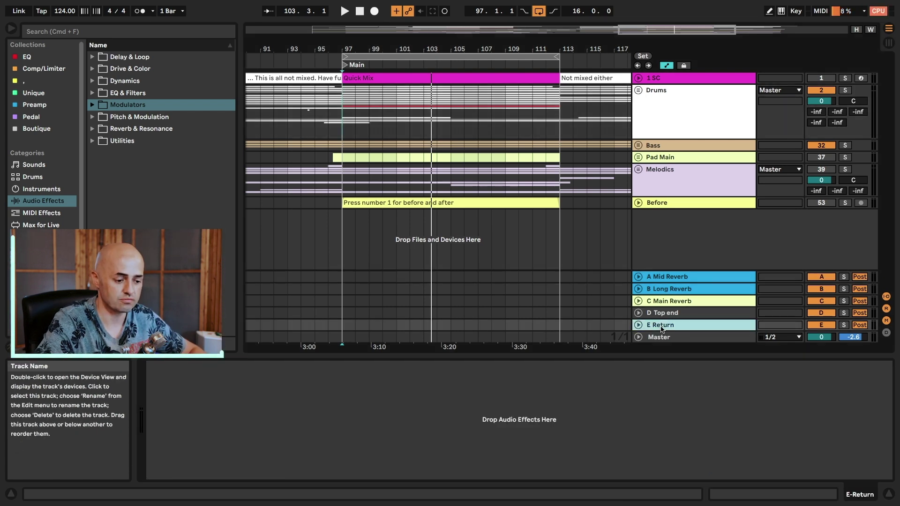
left_click(93, 58)
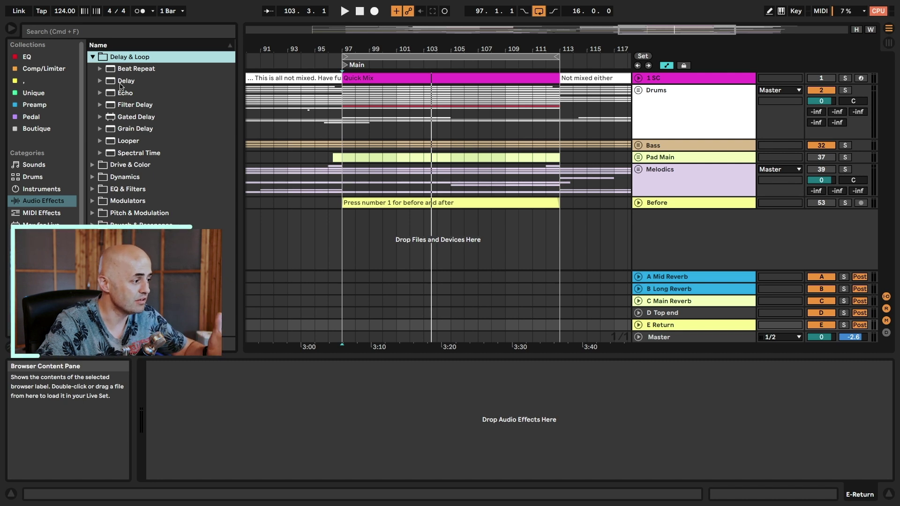
left_click(123, 129)
left_click_drag(679, 313, 677, 327)
left_click_drag(117, 155, 443, 404)
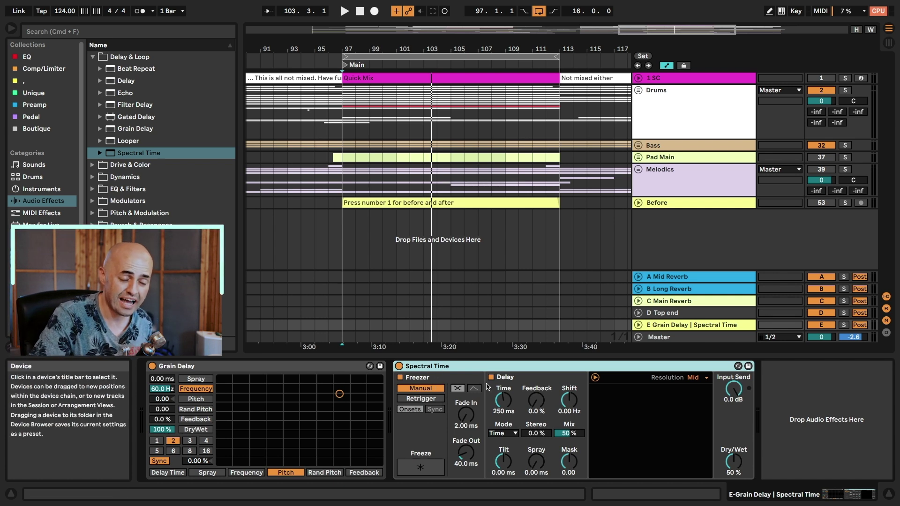
Turn off Grain Delay on return E and set Spectral Time's Feedback to 25%, Stereo to 77% and Dry/Wet to 100%
left_click(291, 367)
left_click(153, 367)
left_click_drag(534, 414, 535, 402)
left_click_drag(535, 433, 534, 404)
left_click_drag(734, 462, 734, 440)
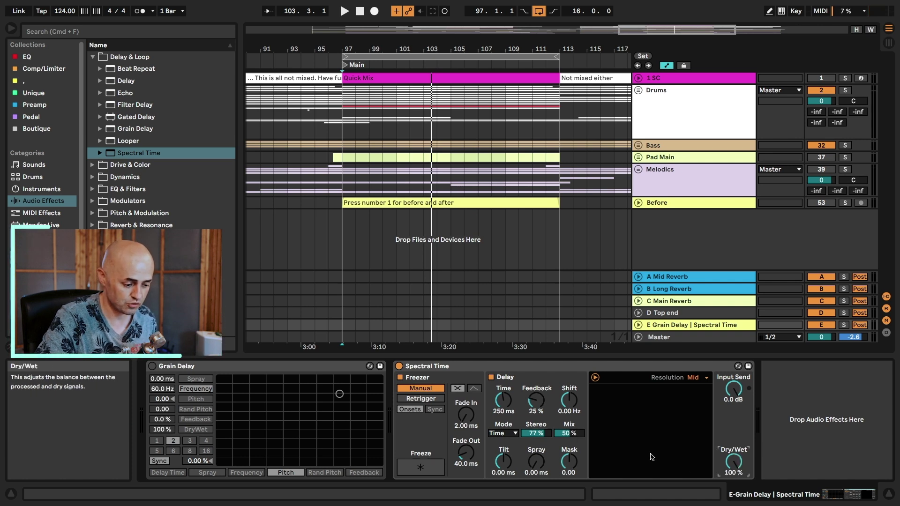
Check Spectral Time's Resolution options, leaving it at Mid, and set the delay Spray to 84.8 ms
left_click(701, 378)
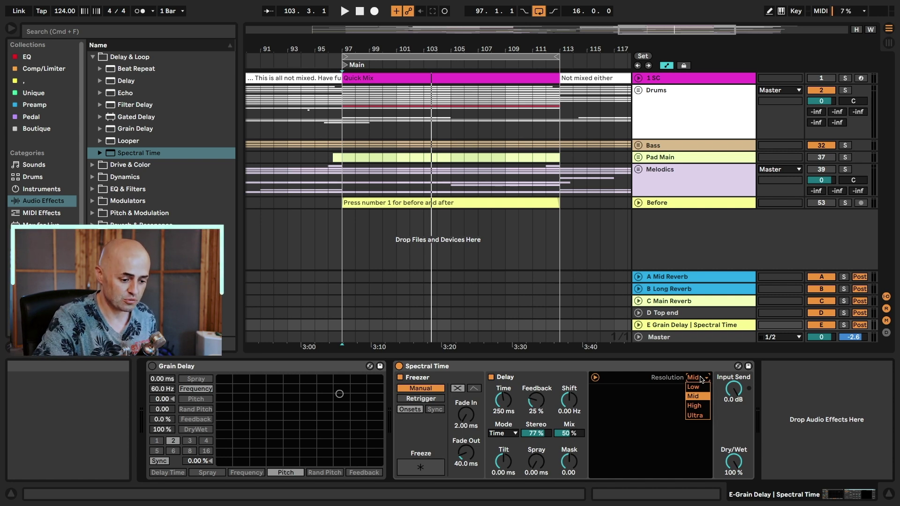
left_click(701, 378)
left_click_drag(536, 462, 537, 441)
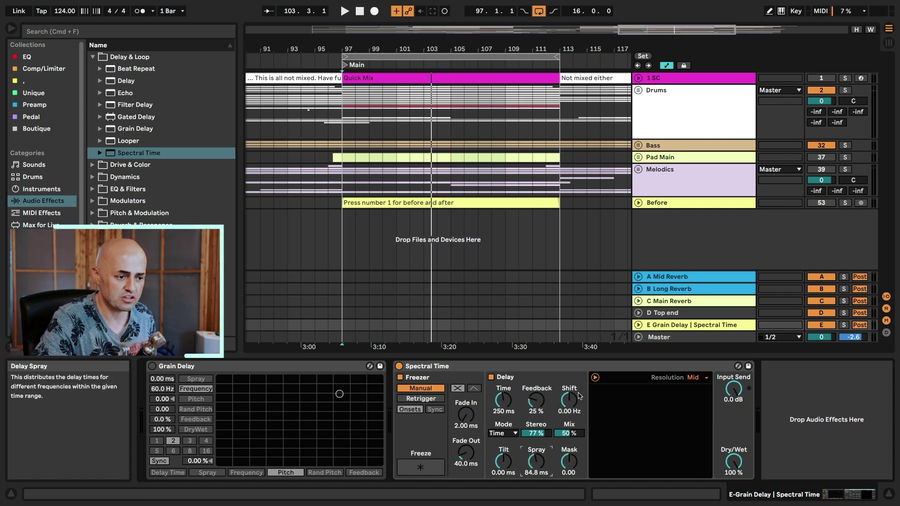
Expand the Bass group, raise its send to return E to 0, and solo the E return track
left_click(639, 145)
left_click_drag(838, 179, 838, 127)
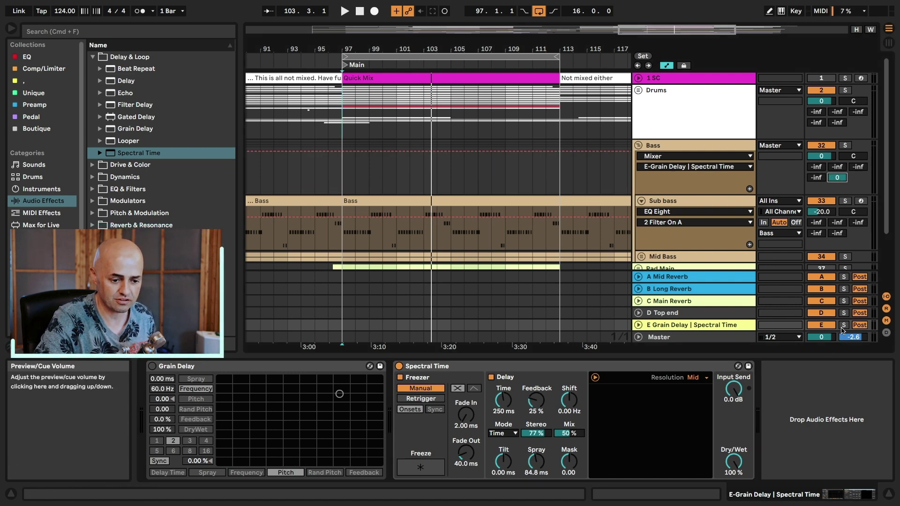
left_click(845, 326)
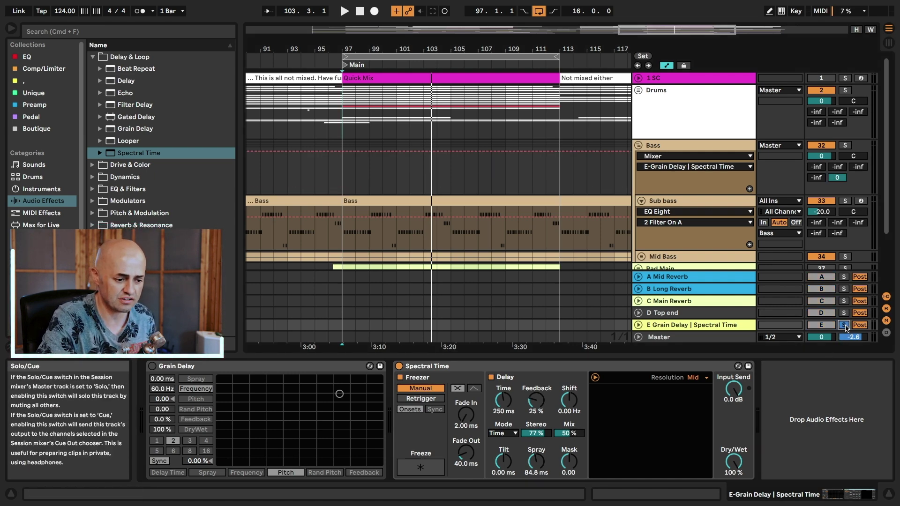